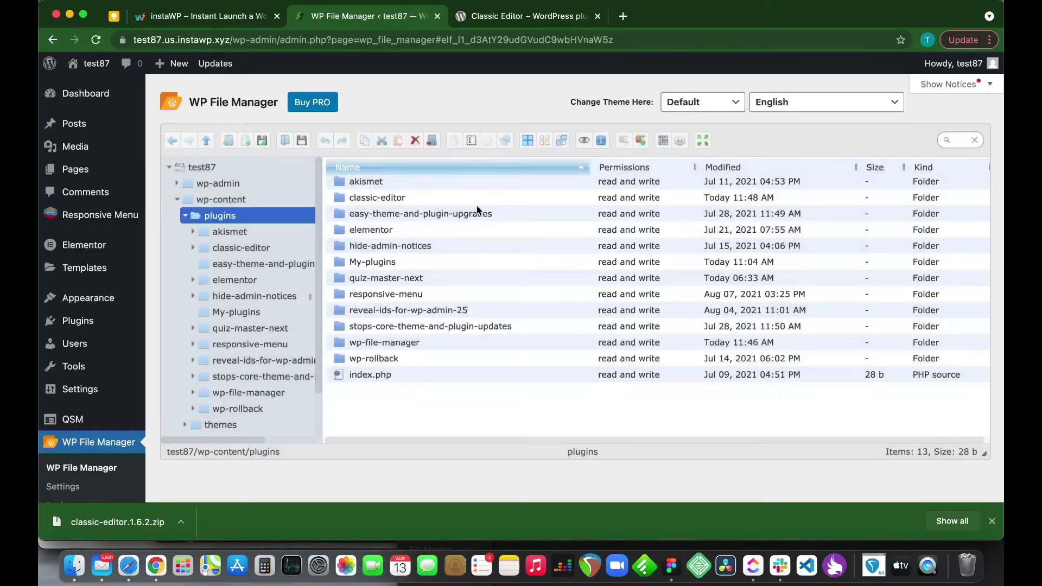
Activate the Classic Editor plugin in the list of installed plugins
{"action": "left_click", "coordinate": [77, 321]}
{"action": "left_click", "coordinate": [210, 273]}
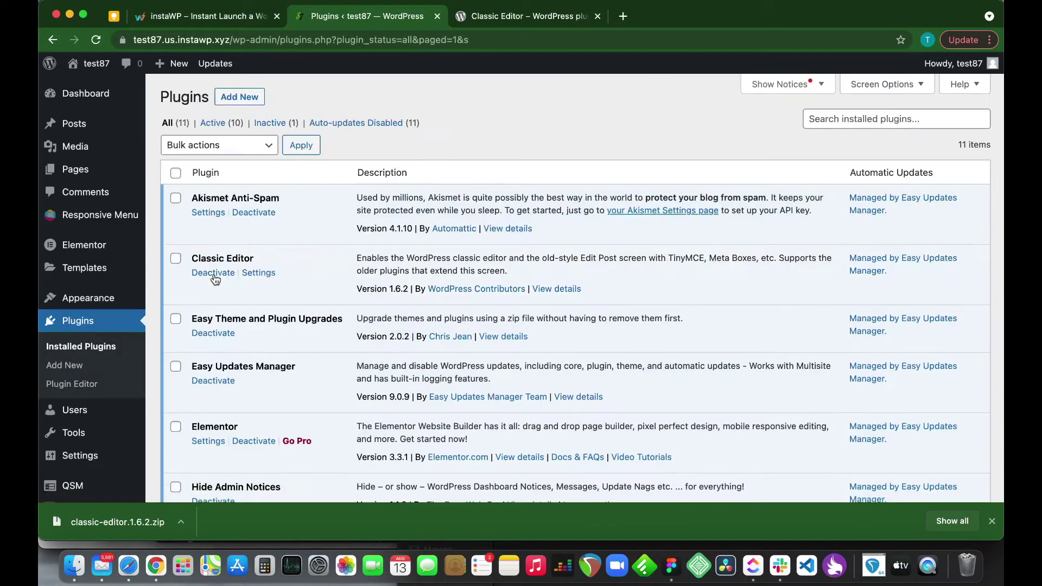
{"action": "scroll", "coordinate": [306, 293], "scroll_direction": "down", "scroll_amount": 1}
{"action": "scroll", "coordinate": [298, 300], "scroll_direction": "up", "scroll_amount": 1}
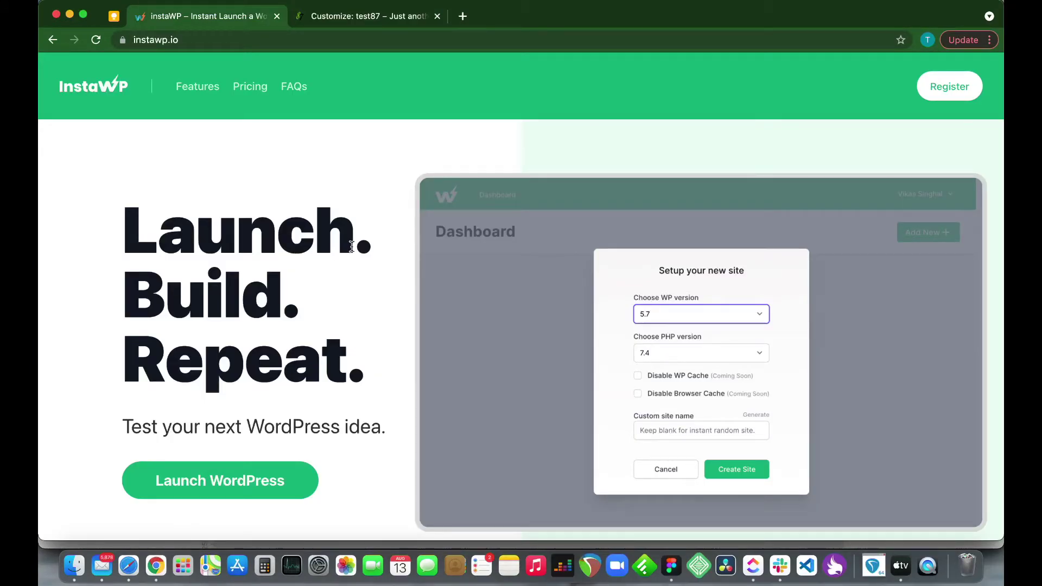
{"action": "scroll", "coordinate": [351, 246], "scroll_direction": "down", "scroll_amount": 8}
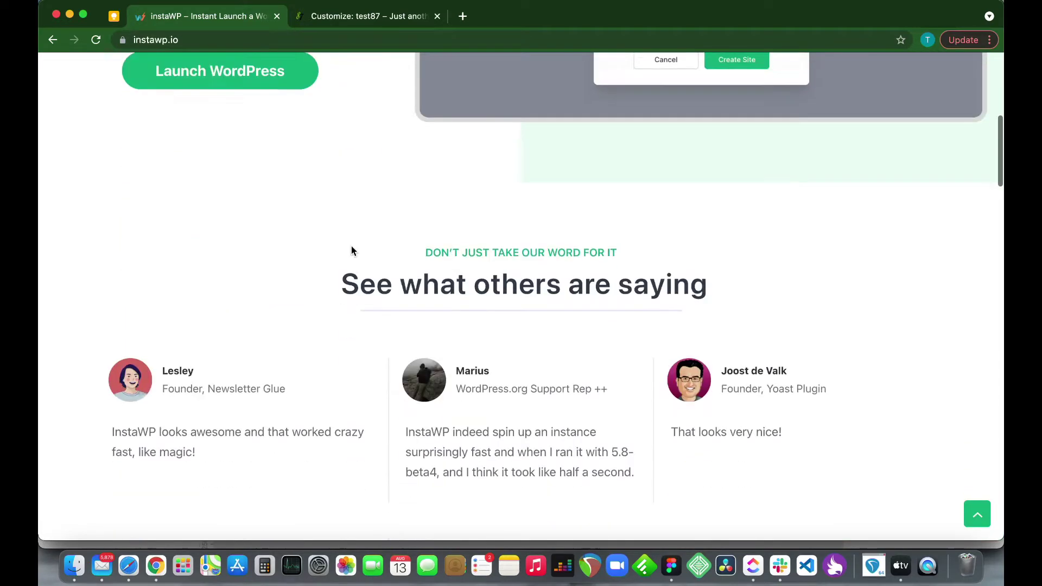
{"action": "scroll", "coordinate": [351, 250], "scroll_direction": "down", "scroll_amount": 10}
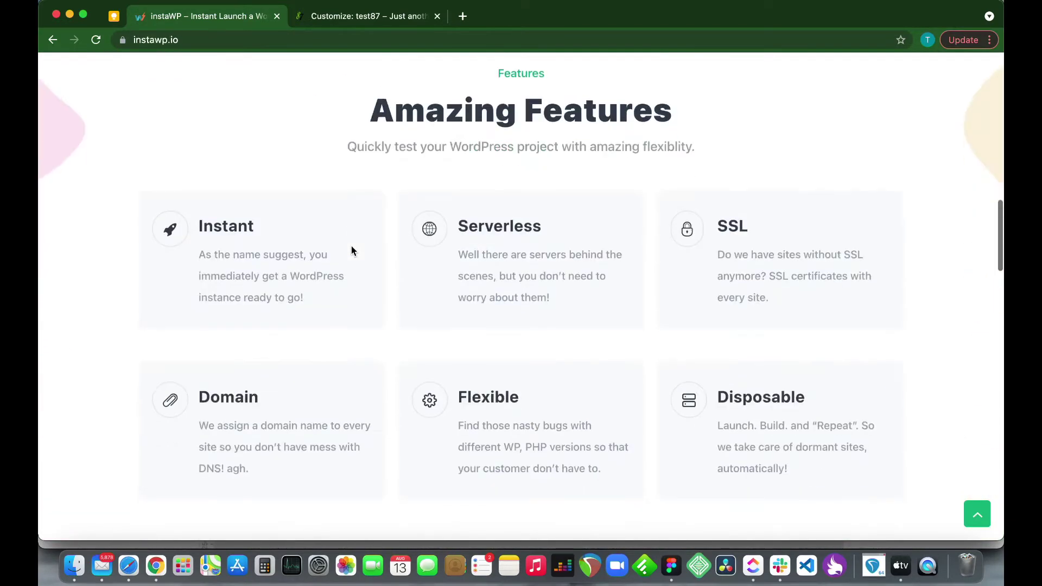
{"action": "scroll", "coordinate": [351, 250], "scroll_direction": "down", "scroll_amount": 2}
{"action": "scroll", "coordinate": [352, 250], "scroll_direction": "up", "scroll_amount": 3}
{"action": "scroll", "coordinate": [351, 250], "scroll_direction": "down", "scroll_amount": 1}
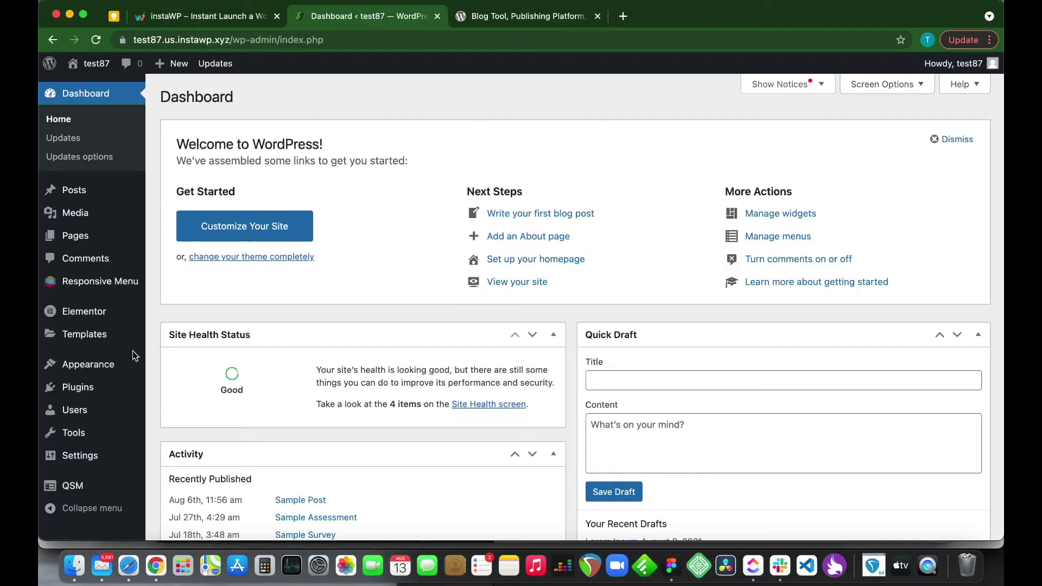
Find the Classic Editor plugin by searching the new plugins for "classic editor", and install and activate it
{"action": "mouse_move", "coordinate": [84, 384]}
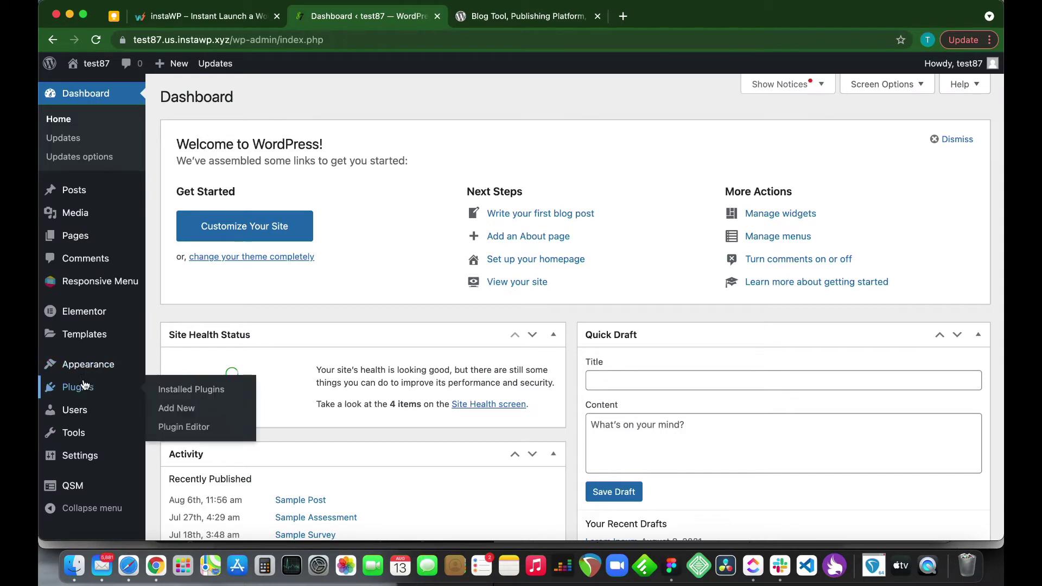
{"action": "left_click", "coordinate": [180, 409]}
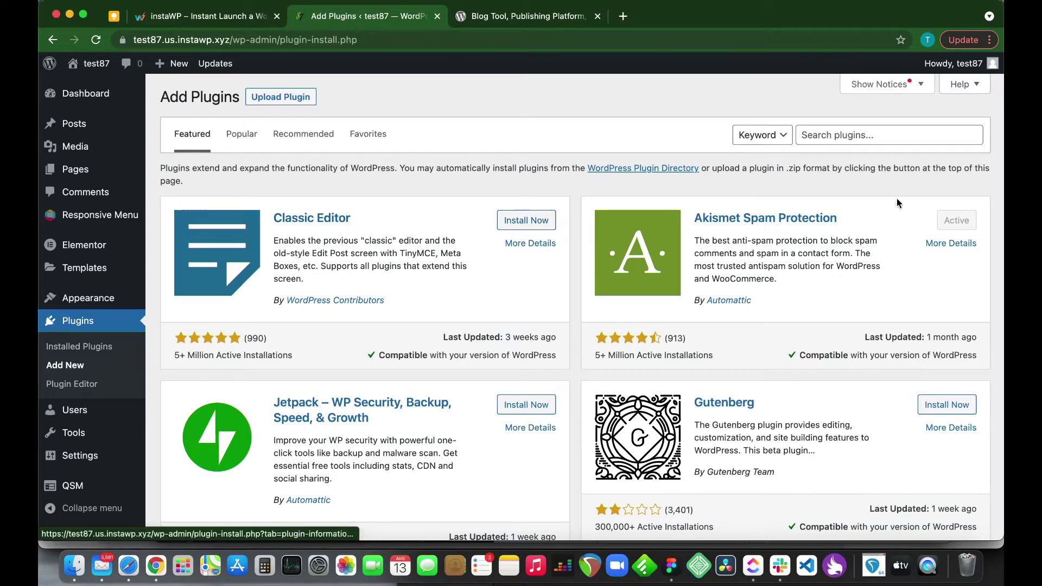
{"action": "left_click", "coordinate": [842, 140]}
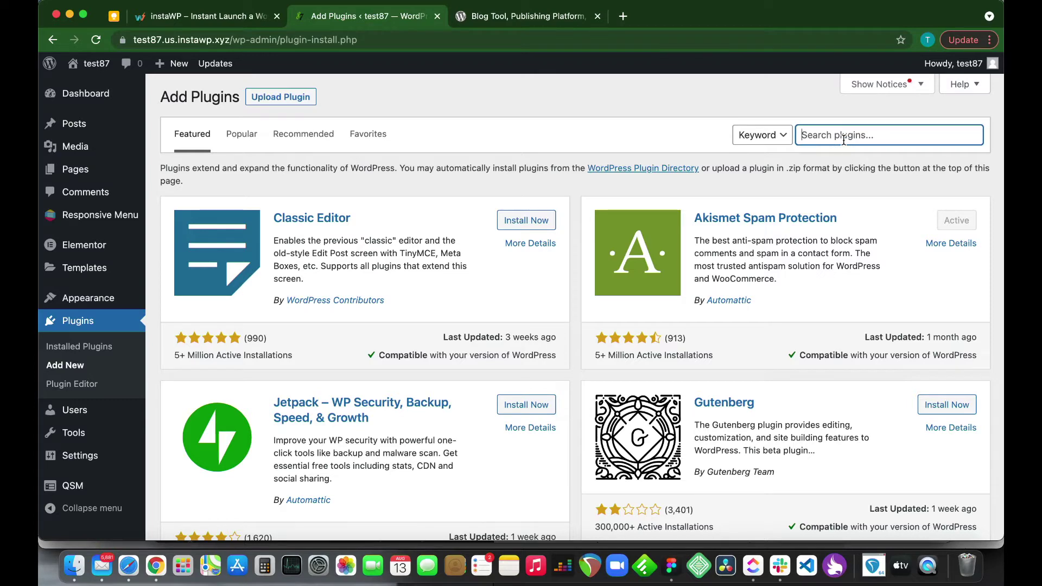
{"action": "type", "text": "classic editor"}
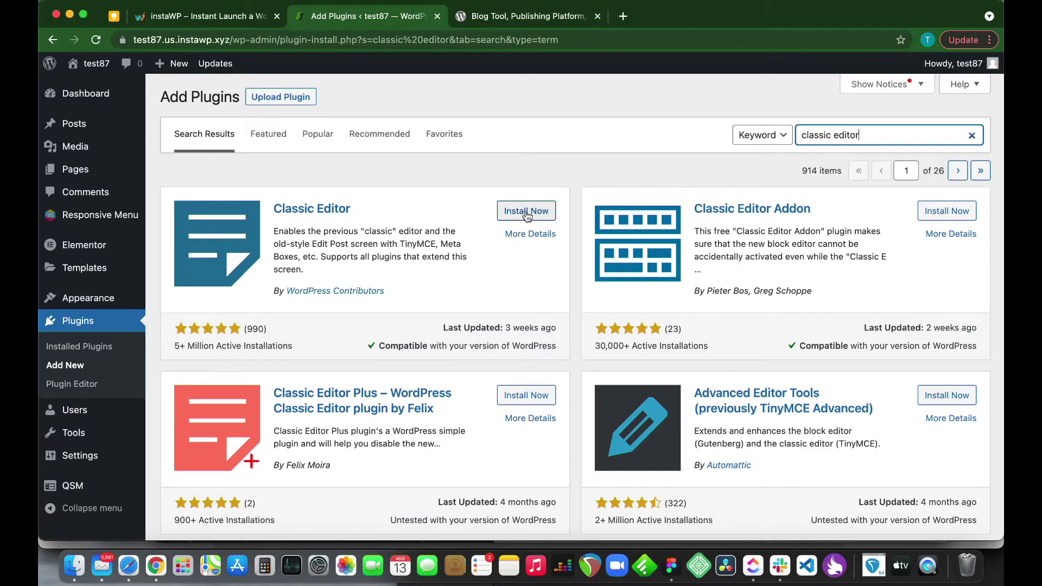
{"action": "left_click", "coordinate": [525, 213]}
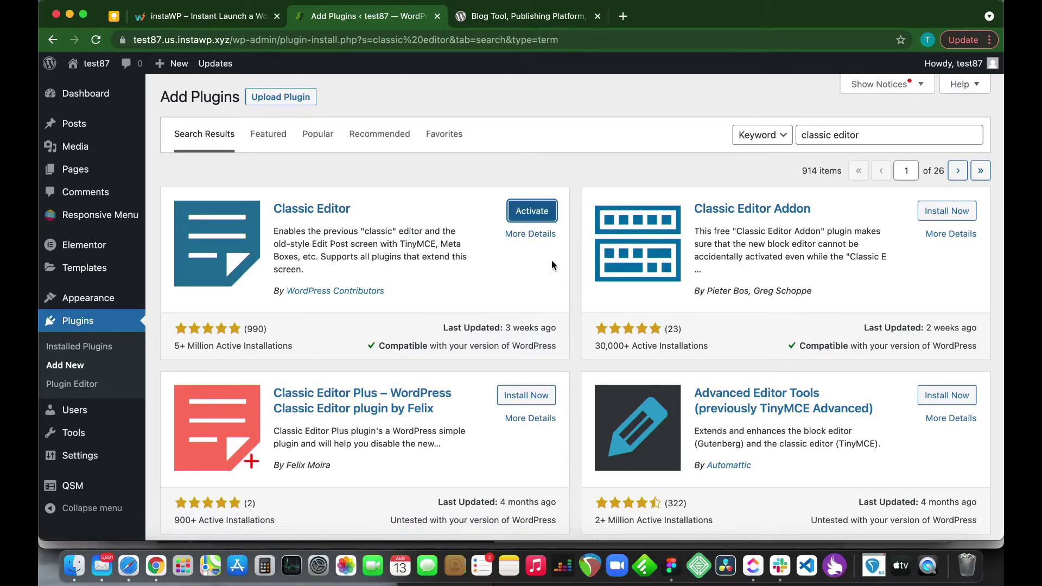
{"action": "left_click", "coordinate": [528, 212]}
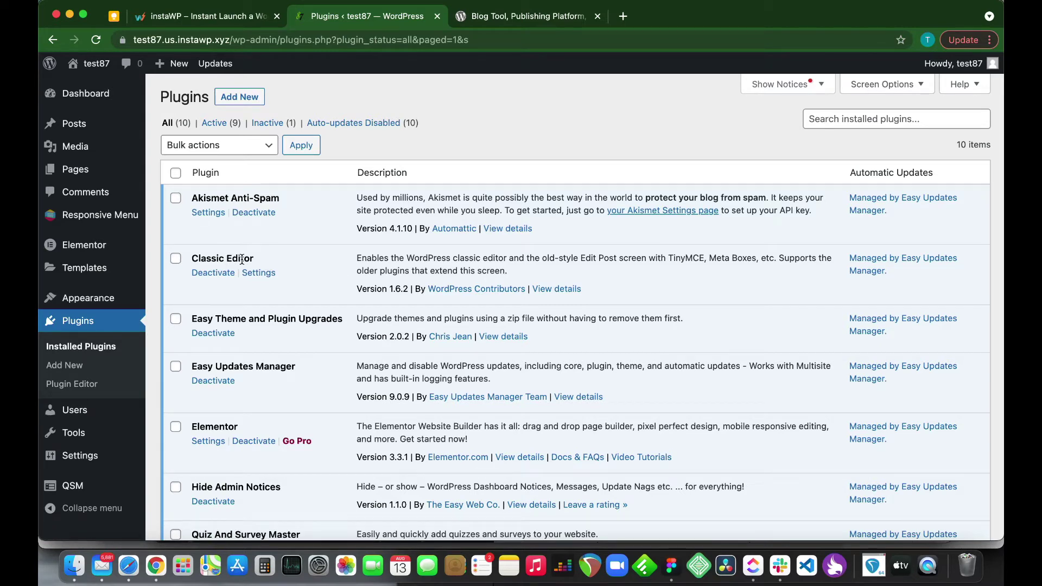
Open the Classic Editor plugin's settings and review the Writing Settings page
{"action": "left_click", "coordinate": [259, 273]}
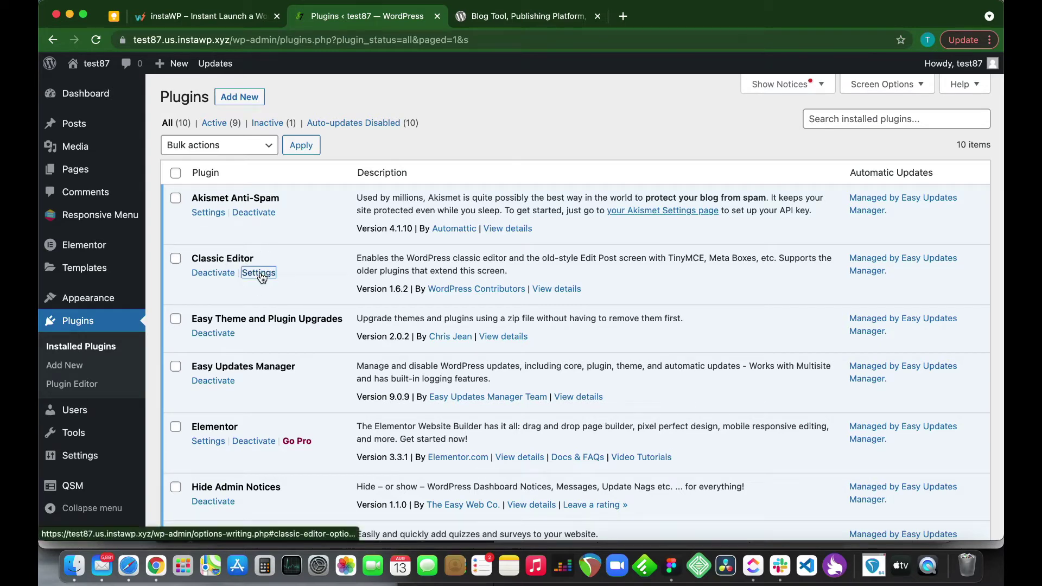
{"action": "scroll", "coordinate": [434, 329], "scroll_direction": "down", "scroll_amount": 3}
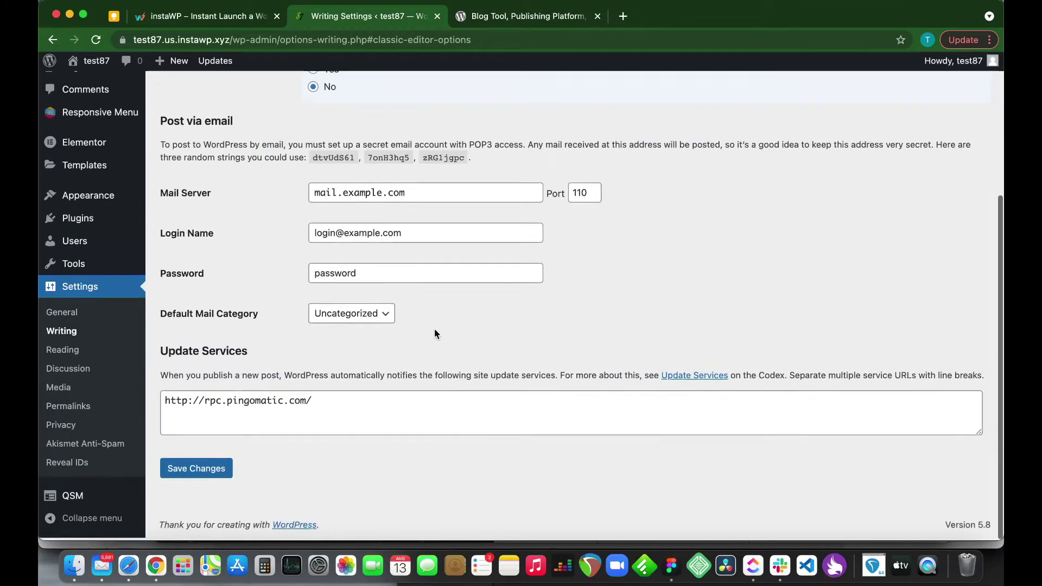
{"action": "scroll", "coordinate": [434, 329], "scroll_direction": "up", "scroll_amount": 5}
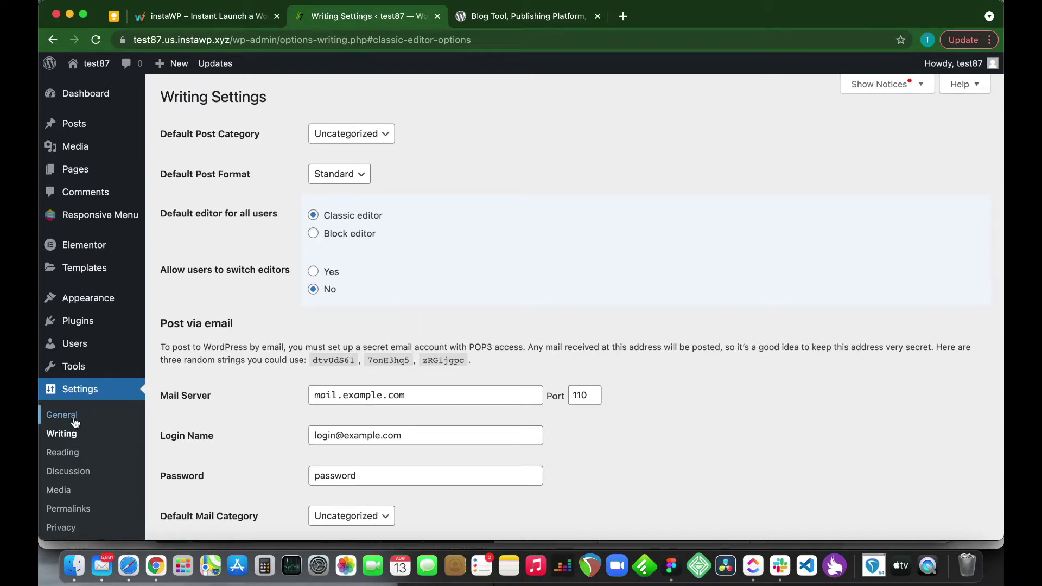
Deactivate the Classic Editor plugin and delete it from the site
{"action": "left_click", "coordinate": [79, 322]}
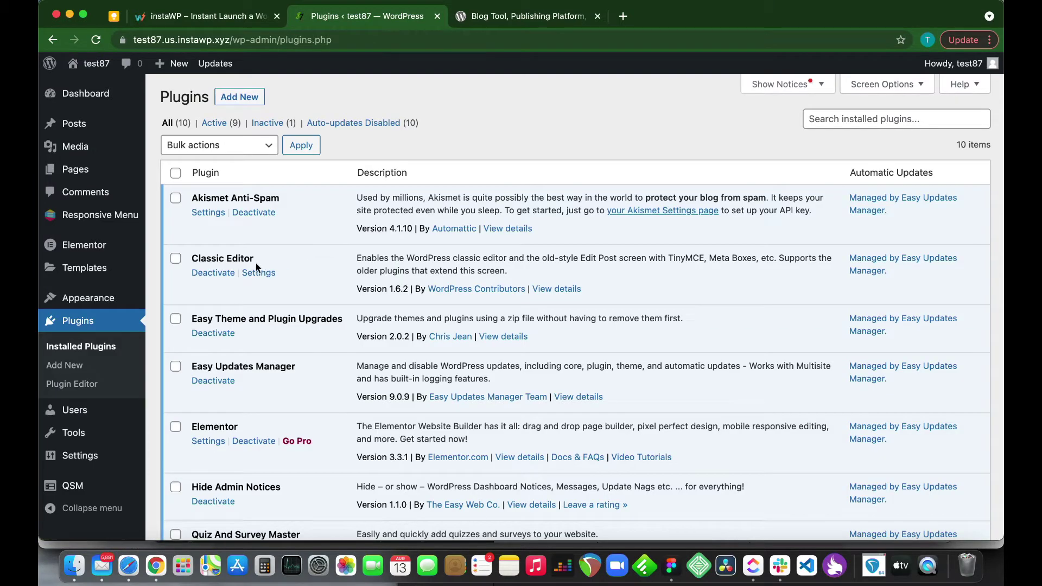
{"action": "left_click", "coordinate": [211, 274]}
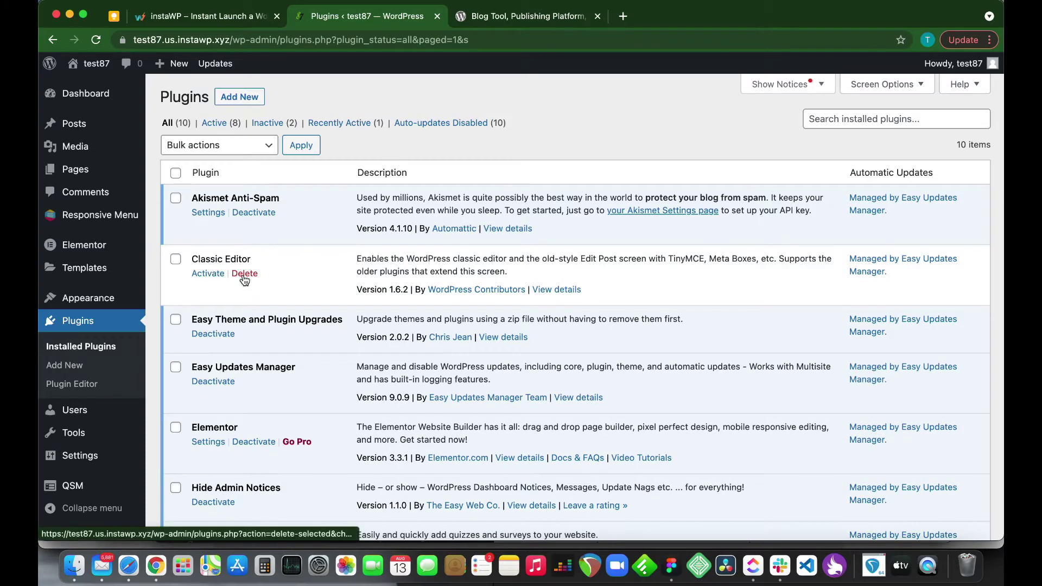
{"action": "left_click", "coordinate": [245, 278]}
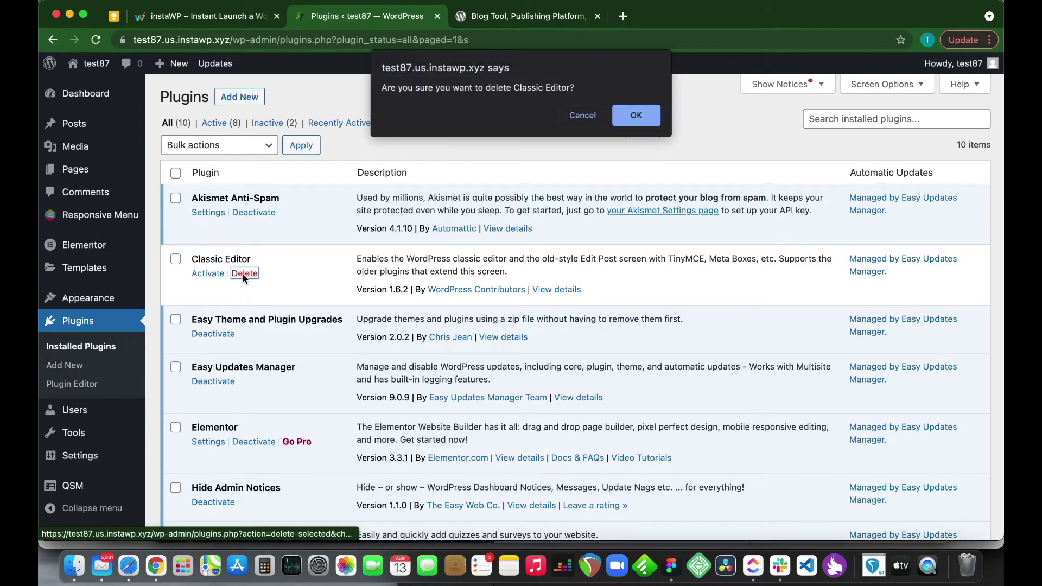
{"action": "left_click", "coordinate": [643, 115]}
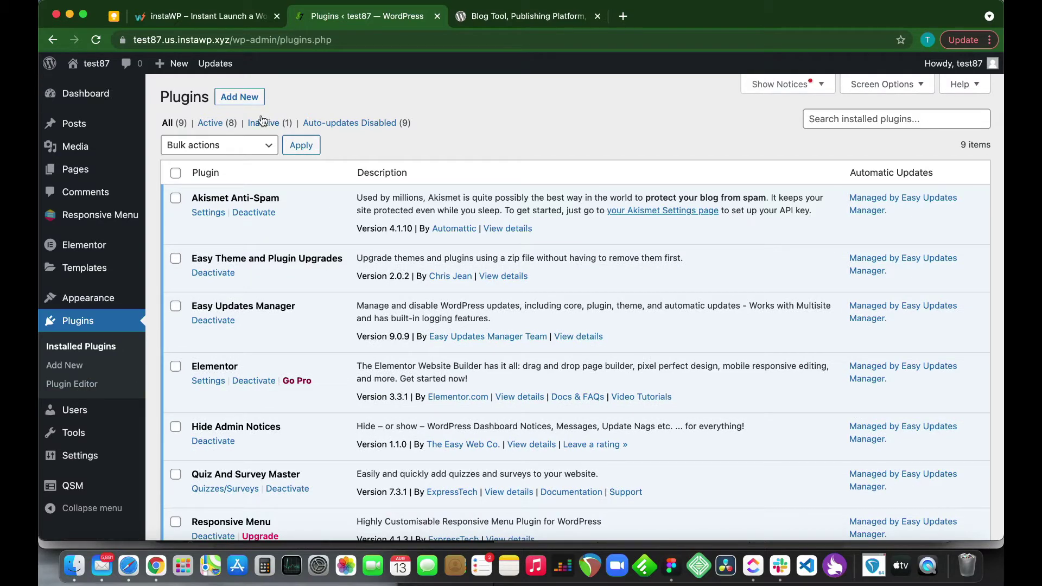
Open the form for uploading a plugin in .zip format from the Add Plugins page
{"action": "left_click", "coordinate": [245, 100]}
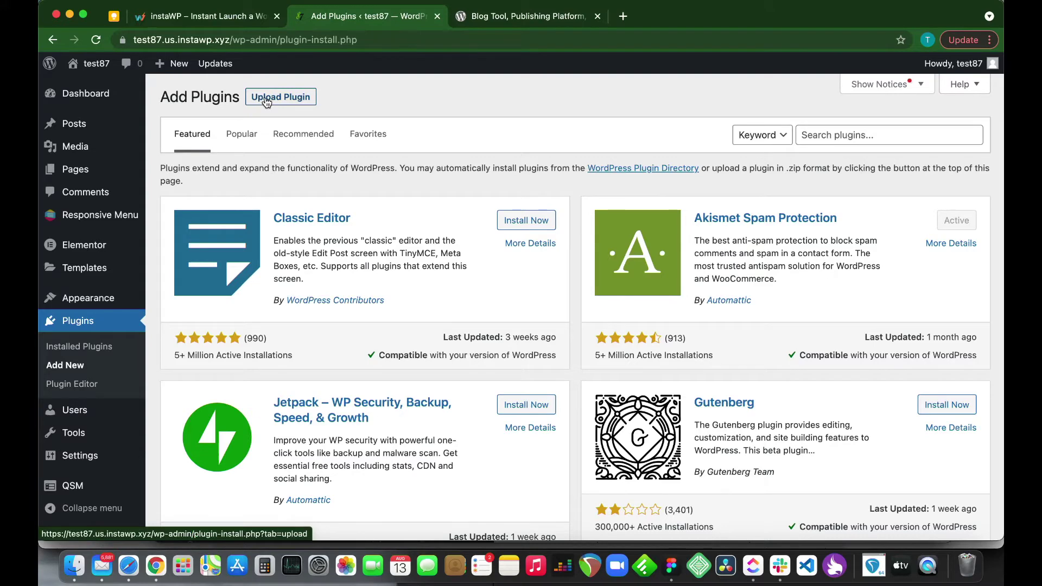
{"action": "left_click", "coordinate": [266, 103]}
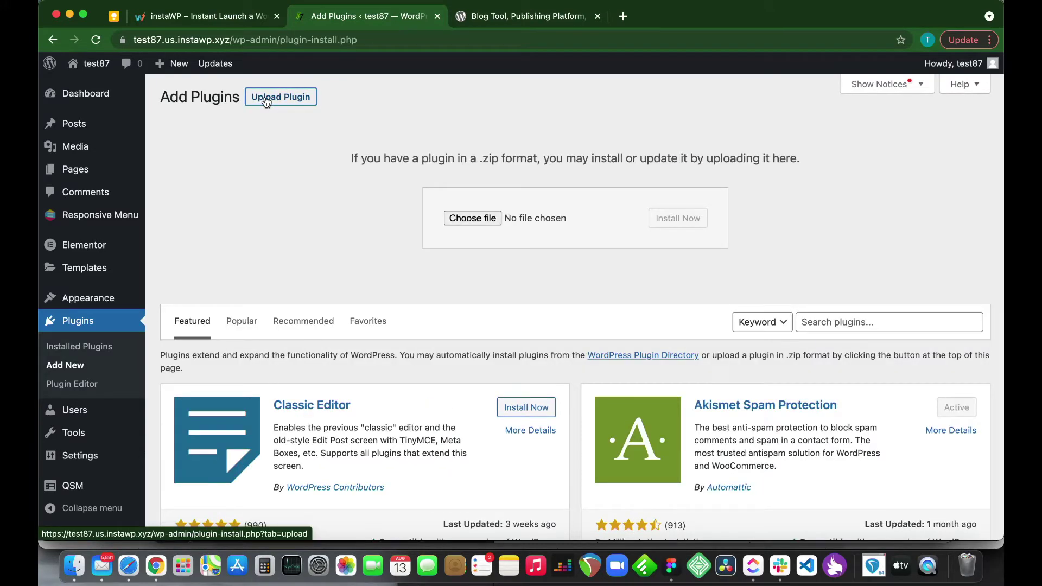
{"action": "left_click", "coordinate": [266, 102]}
{"action": "left_click", "coordinate": [266, 102]}
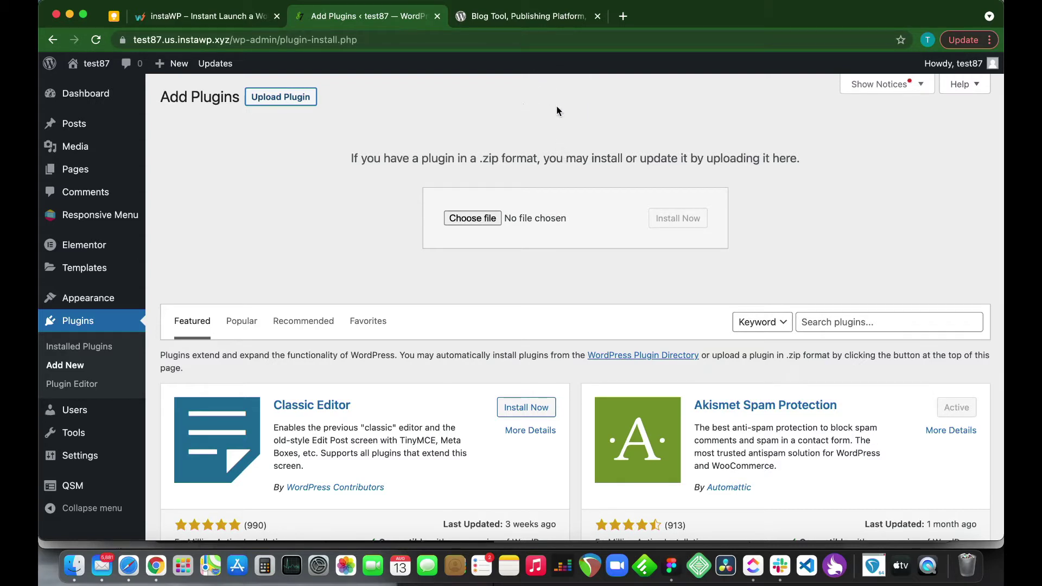
Switch to the WordPress.org site and open its plugin directory
{"action": "left_click", "coordinate": [516, 16]}
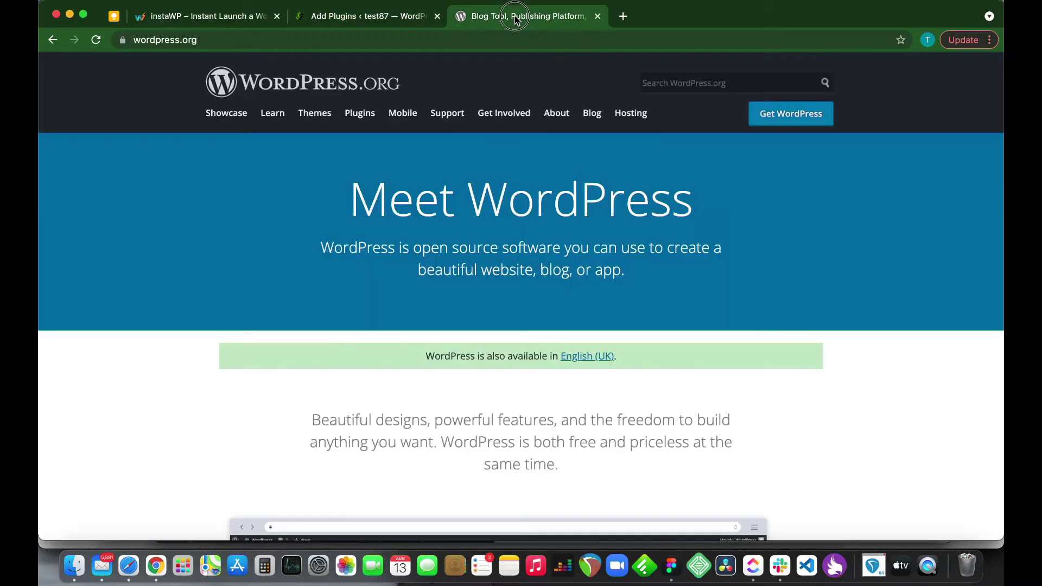
{"action": "scroll", "coordinate": [516, 311], "scroll_direction": "down", "scroll_amount": 6}
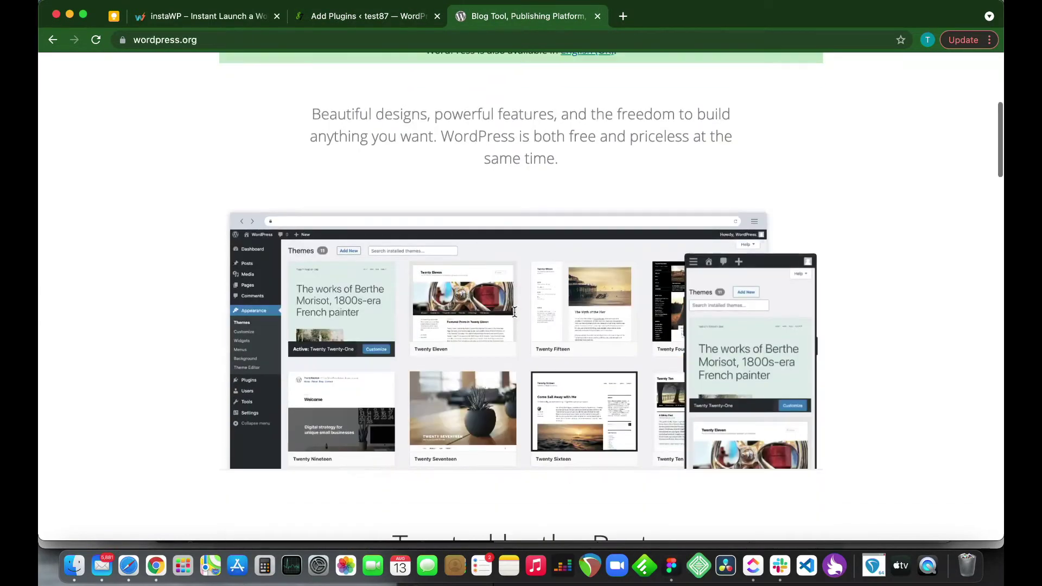
{"action": "scroll", "coordinate": [516, 311], "scroll_direction": "up", "scroll_amount": 4}
{"action": "scroll", "coordinate": [515, 312], "scroll_direction": "up", "scroll_amount": 2}
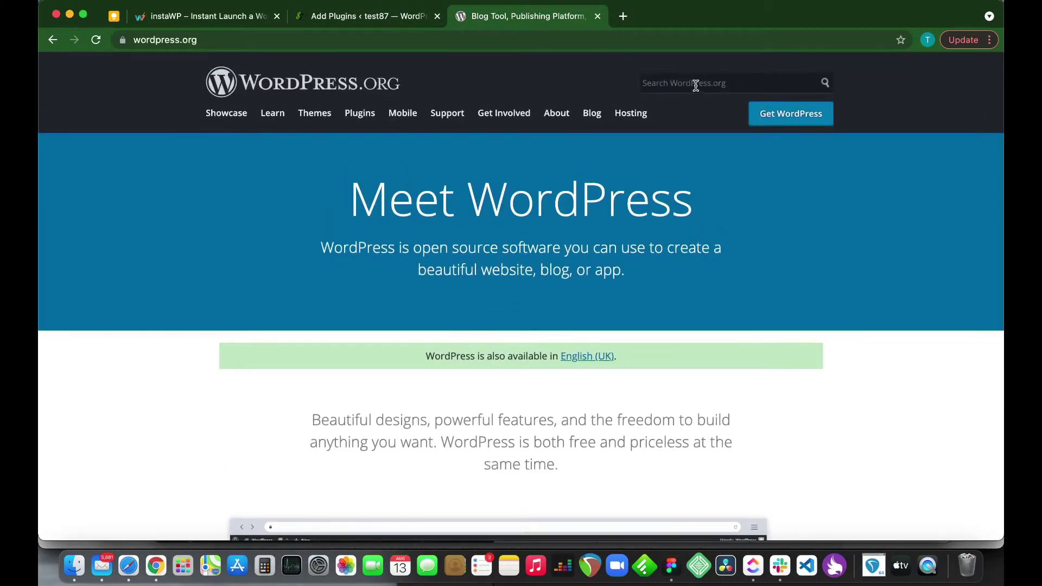
{"action": "left_click", "coordinate": [360, 113]}
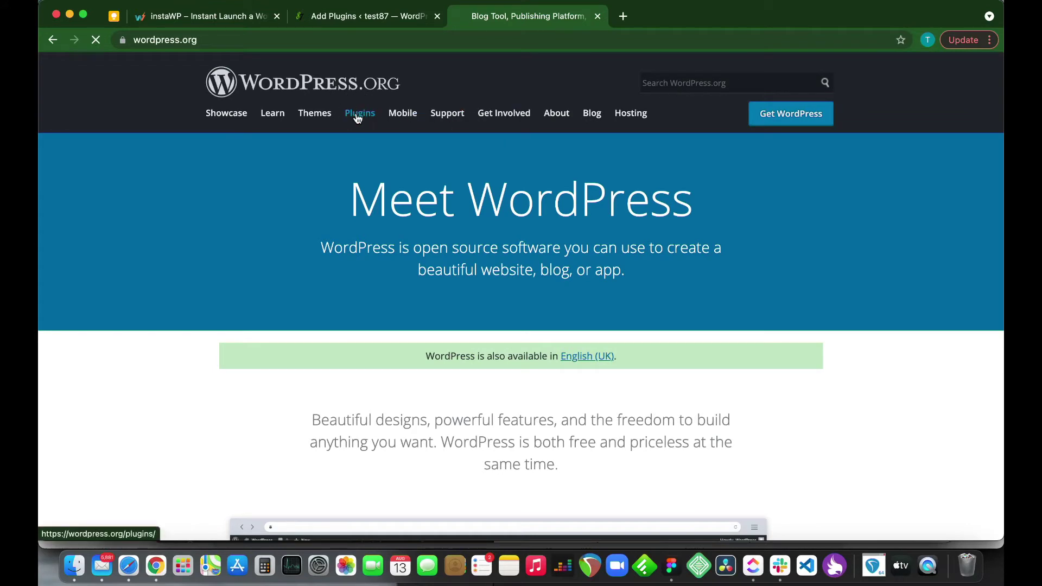
Search the plugin directory for "classic editor" and download the Classic Editor plugin from its page
{"action": "left_click", "coordinate": [478, 320]}
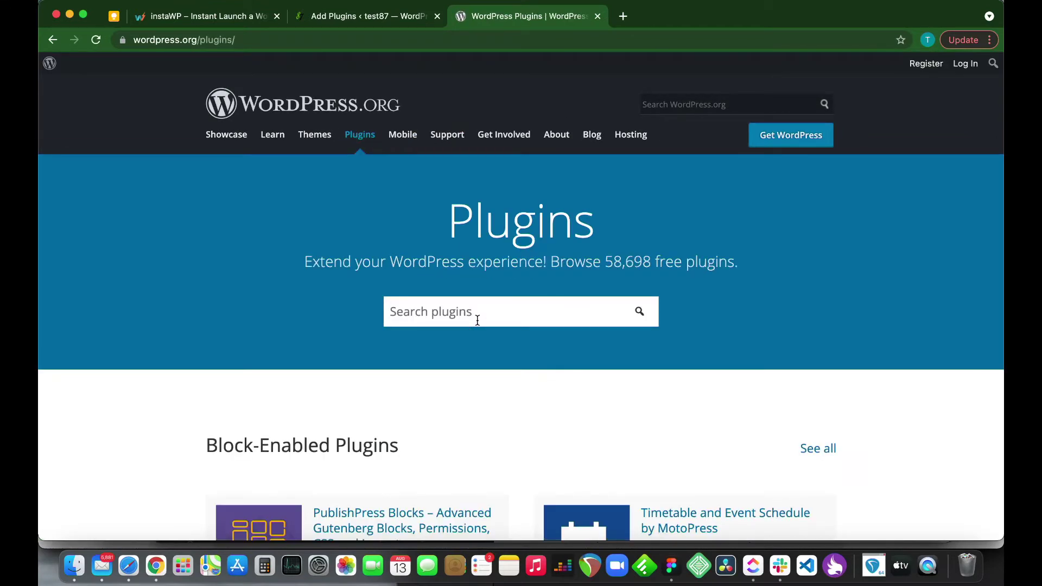
{"action": "type", "text": "class"}
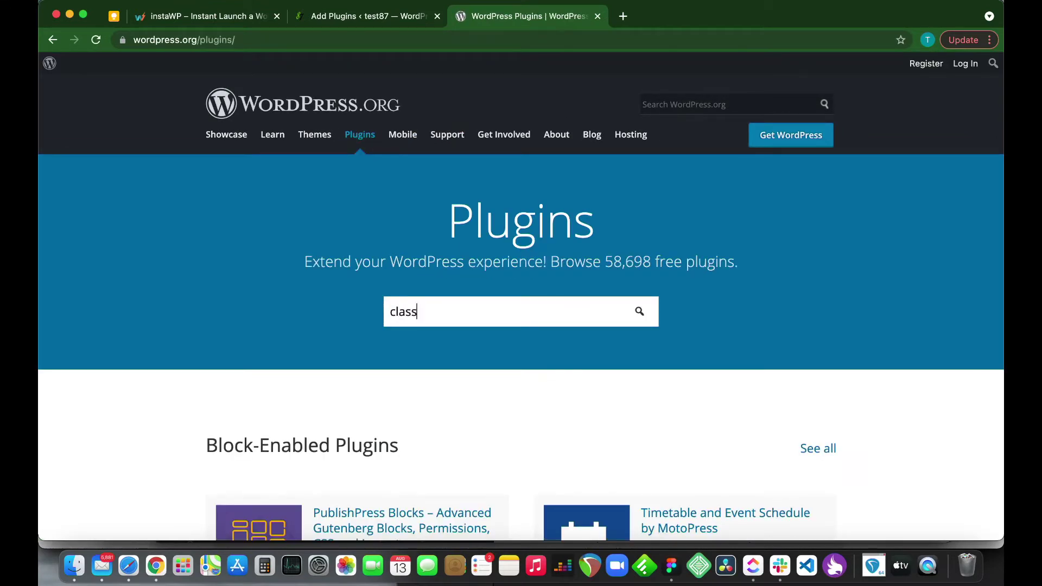
{"action": "type", "text": "ic editor"}
{"action": "scroll", "coordinate": [523, 350], "scroll_direction": "down", "scroll_amount": 2}
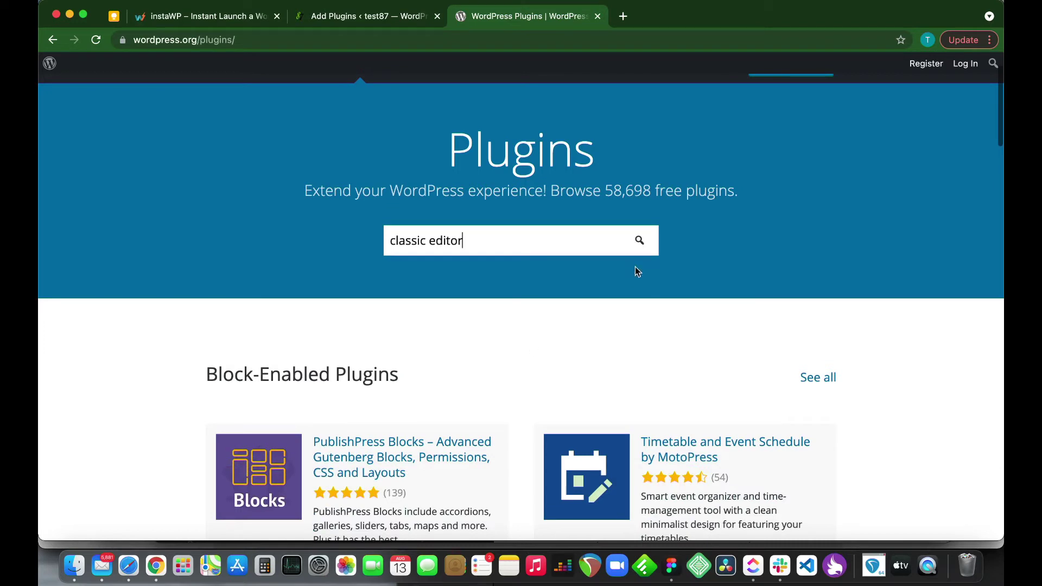
{"action": "left_click", "coordinate": [643, 242]}
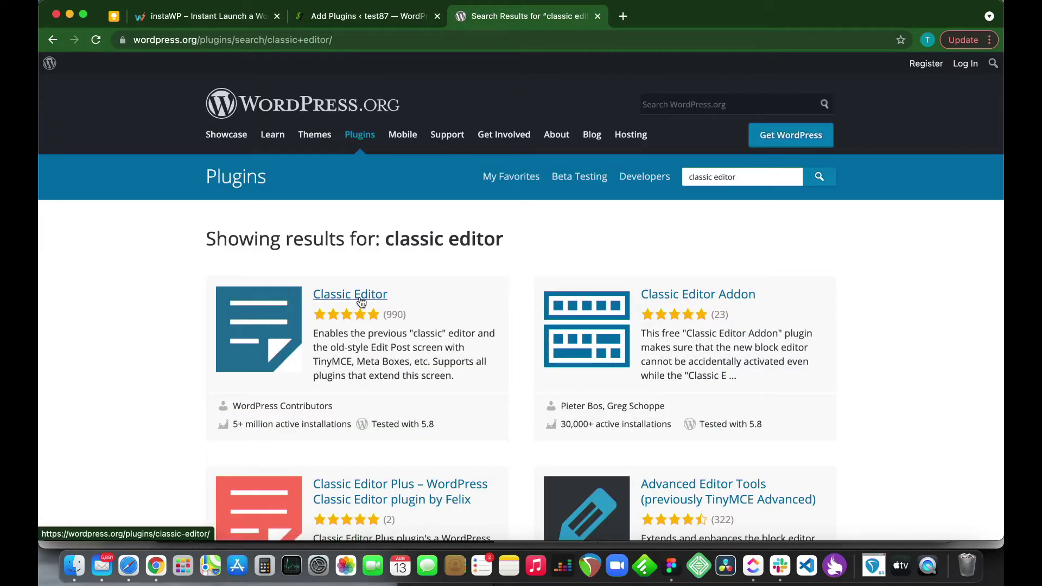
{"action": "left_click", "coordinate": [332, 301]}
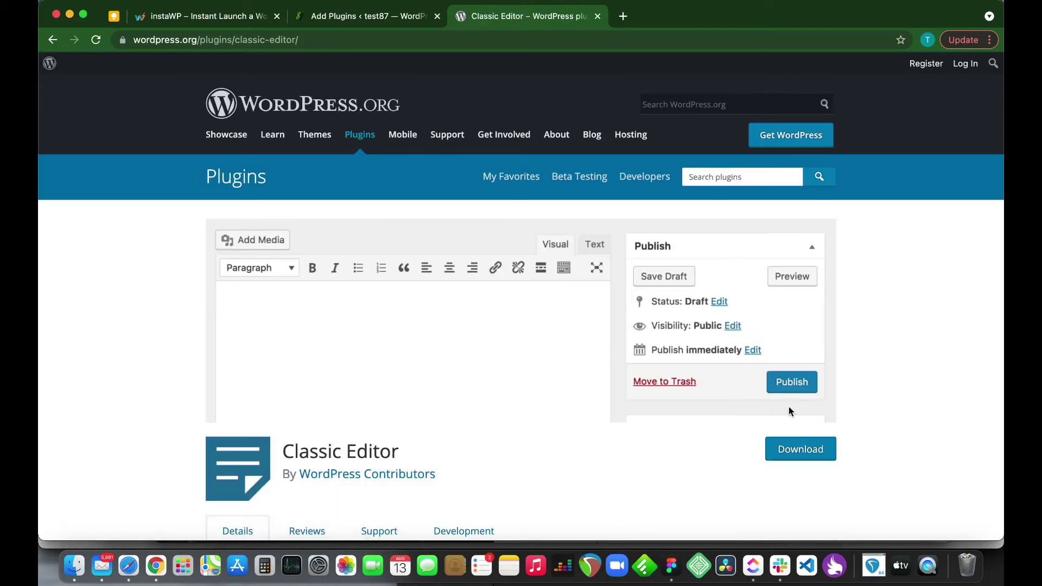
{"action": "left_click", "coordinate": [802, 449]}
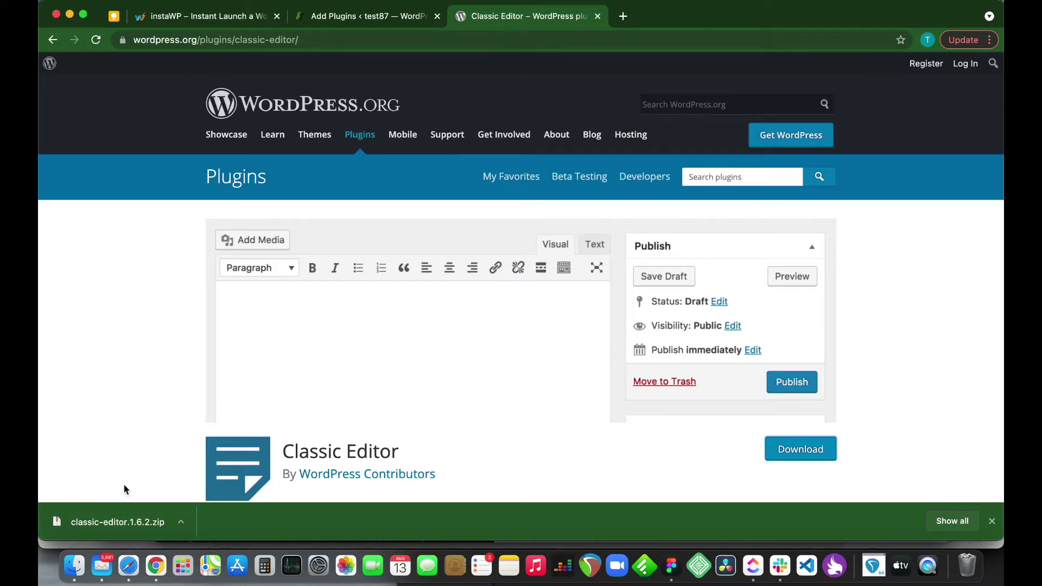
Return to the site's plugin upload form, install the plugin from classic-editor.1.6.2.zip and activate it
{"action": "left_click", "coordinate": [343, 19]}
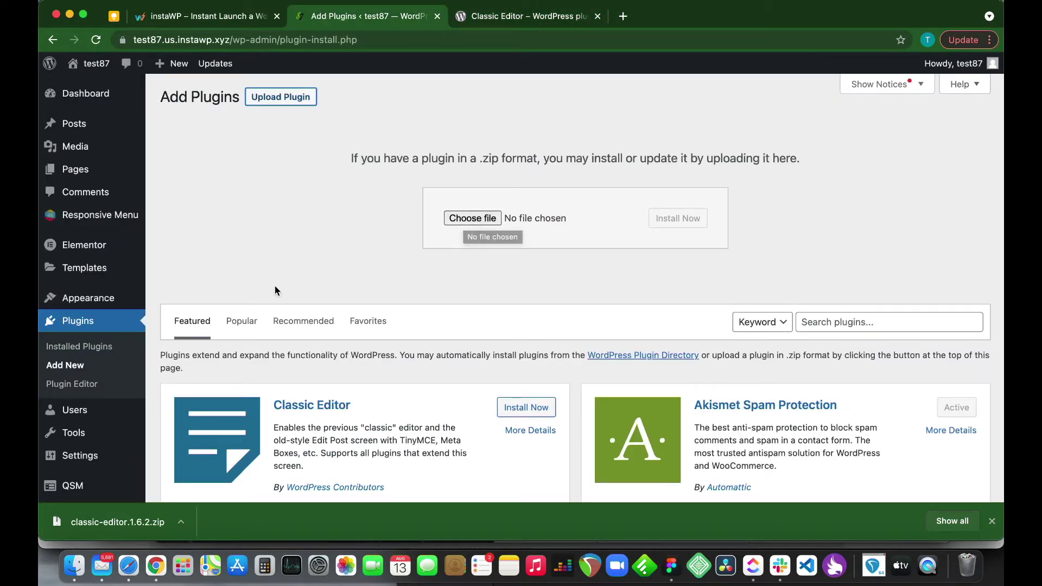
{"action": "left_click_drag", "start_coordinate": [127, 522], "coordinate": [579, 221]}
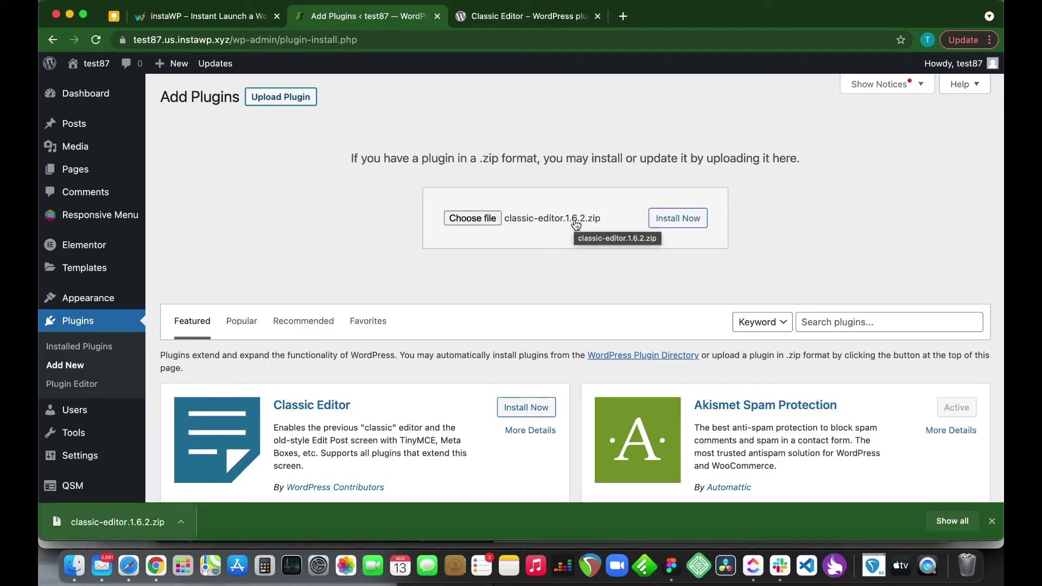
{"action": "left_click", "coordinate": [676, 223]}
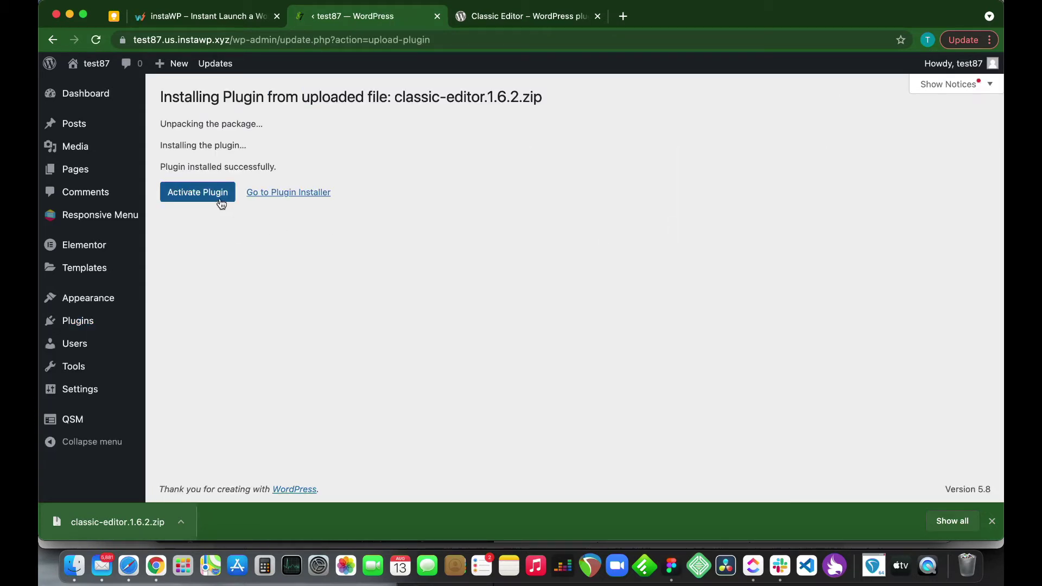
{"action": "left_click", "coordinate": [219, 193]}
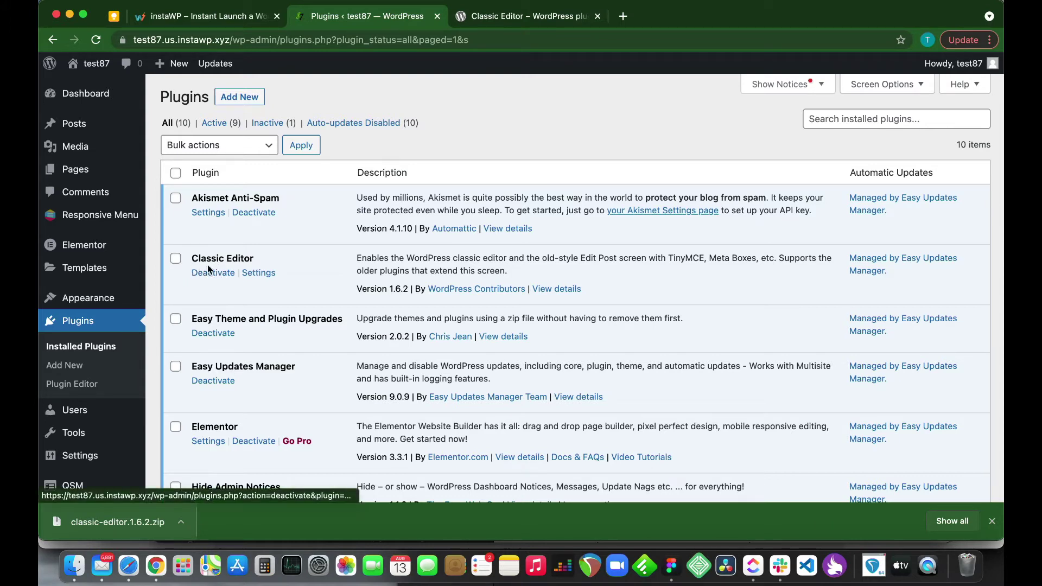
Deactivate the Classic Editor plugin and delete it from the site, confirming the deletion
{"action": "left_click", "coordinate": [224, 277]}
{"action": "left_click", "coordinate": [245, 275]}
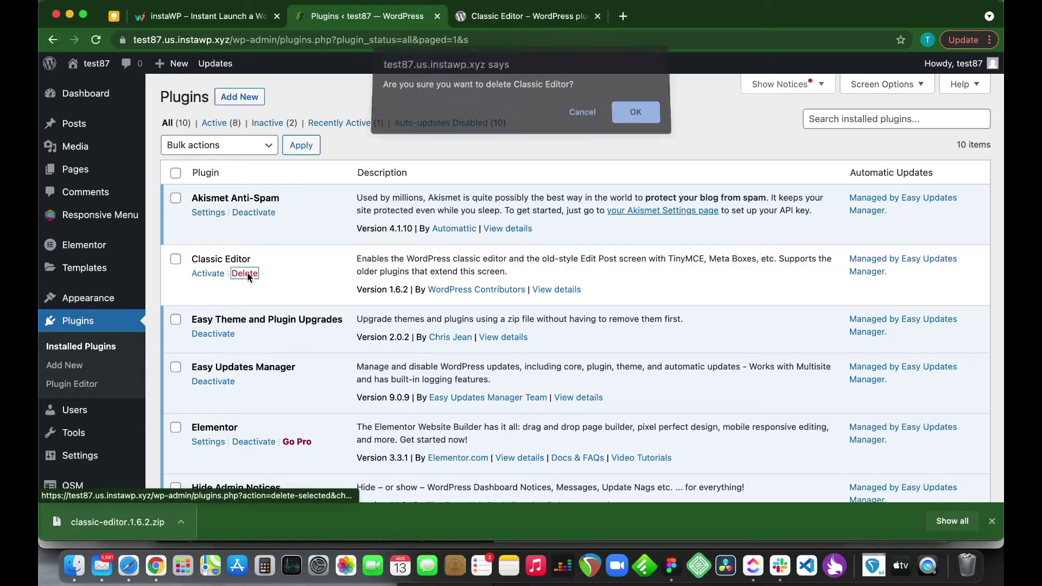
{"action": "left_click", "coordinate": [637, 115]}
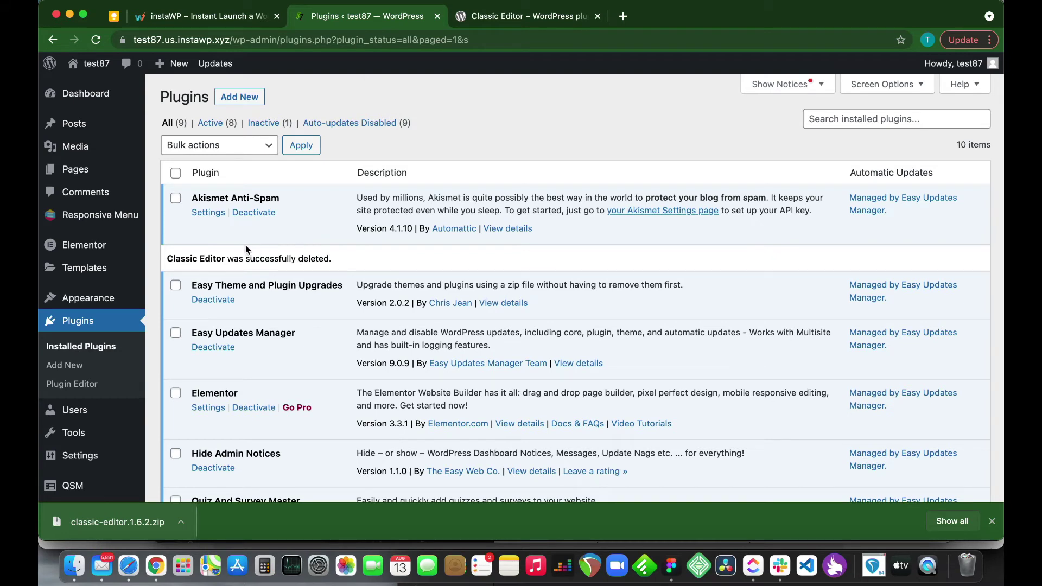
Search the plugins available to add for "WP file manager", then install and activate the File Manager plugin
{"action": "mouse_move", "coordinate": [128, 280]}
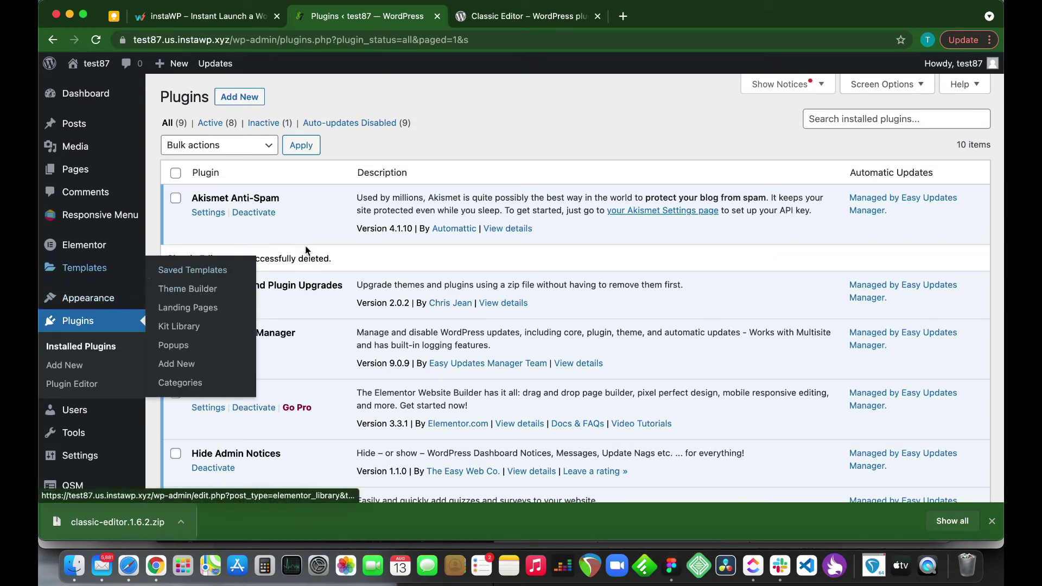
{"action": "left_click", "coordinate": [252, 103]}
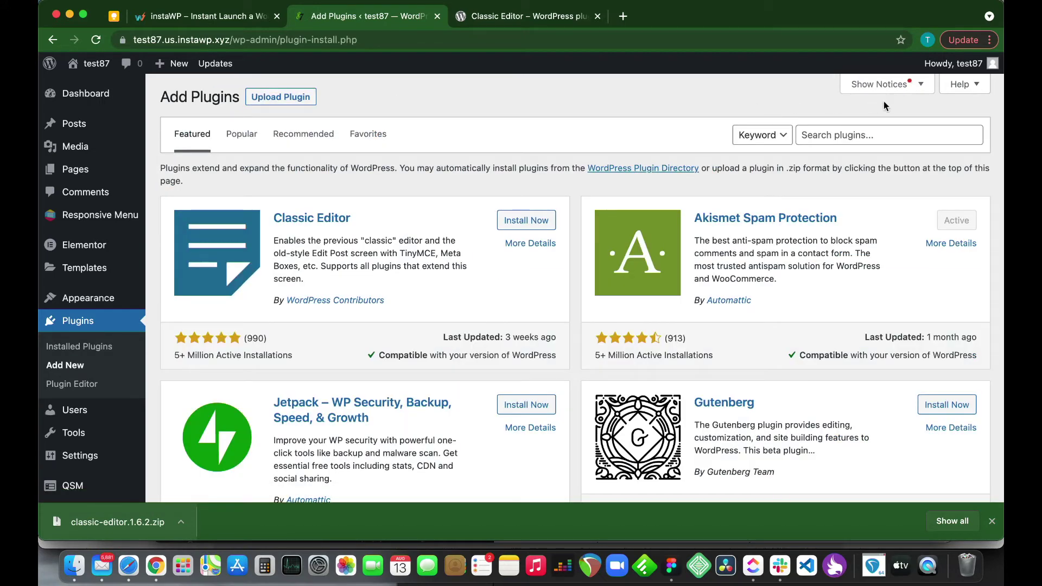
{"action": "left_click", "coordinate": [848, 136]}
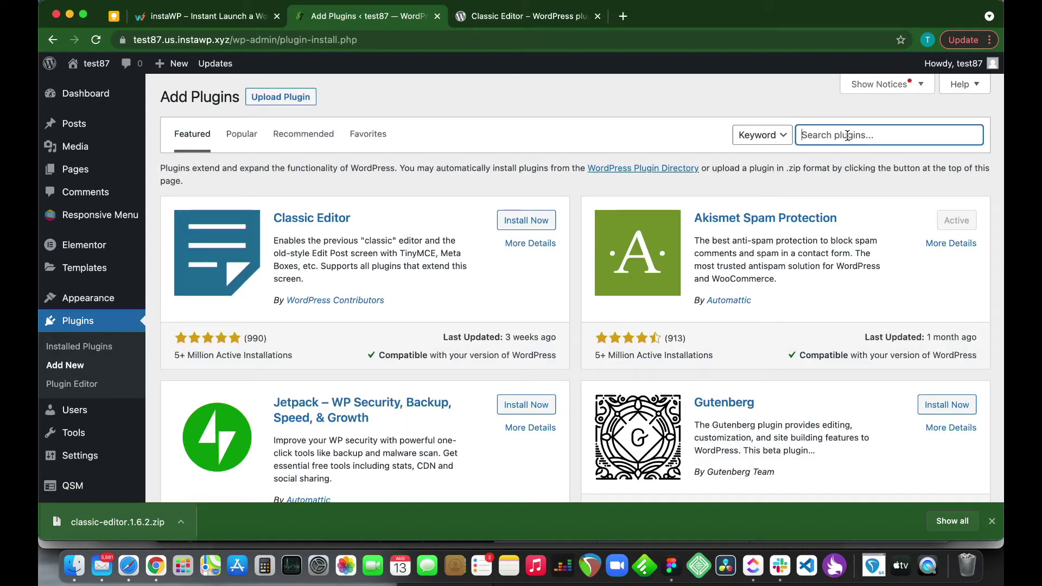
{"action": "type", "text": "W"}
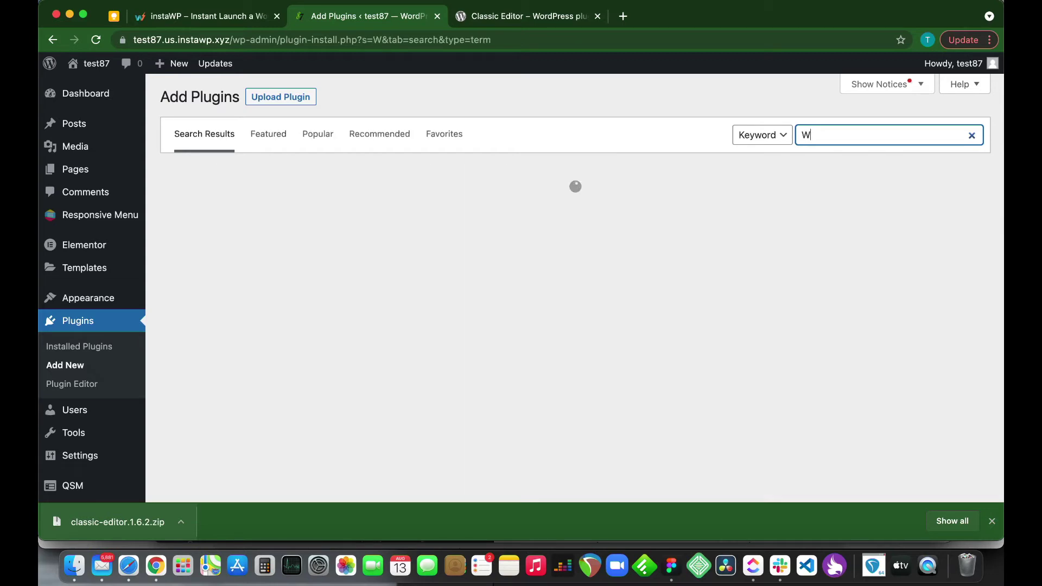
{"action": "type", "text": "P file"}
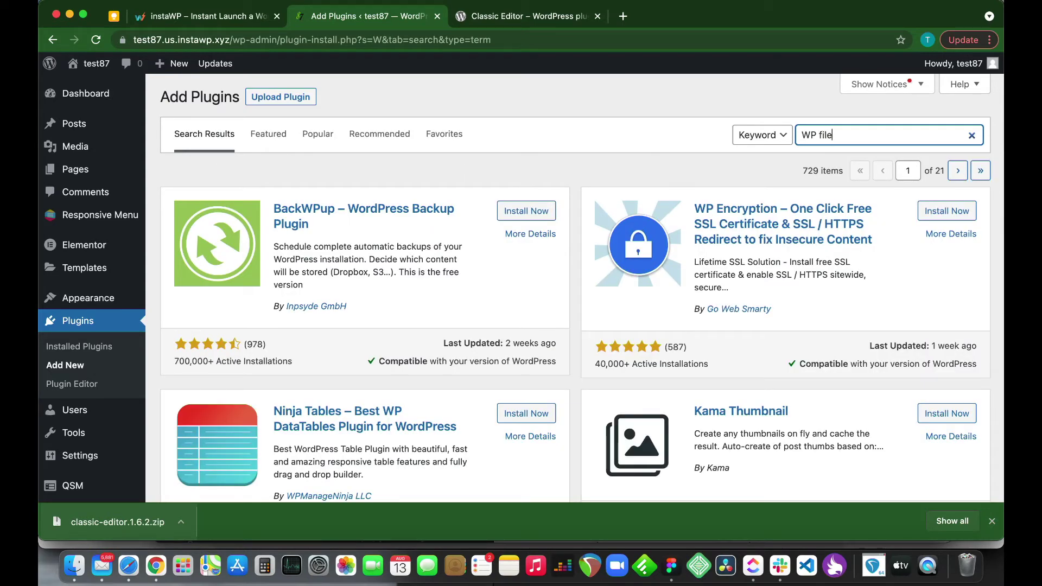
{"action": "type", "text": " mas"}
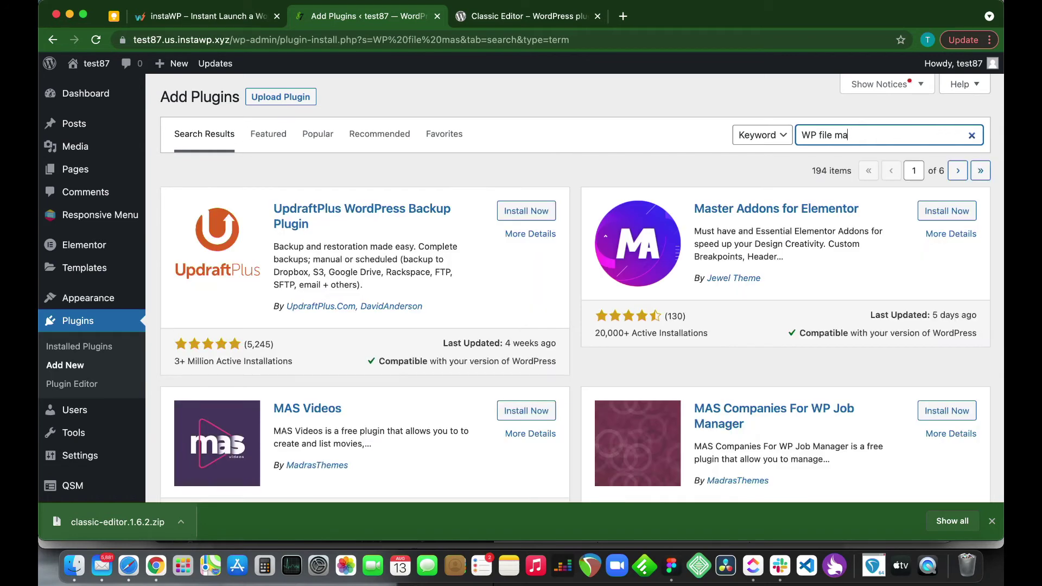
{"action": "type", "text": "nager"}
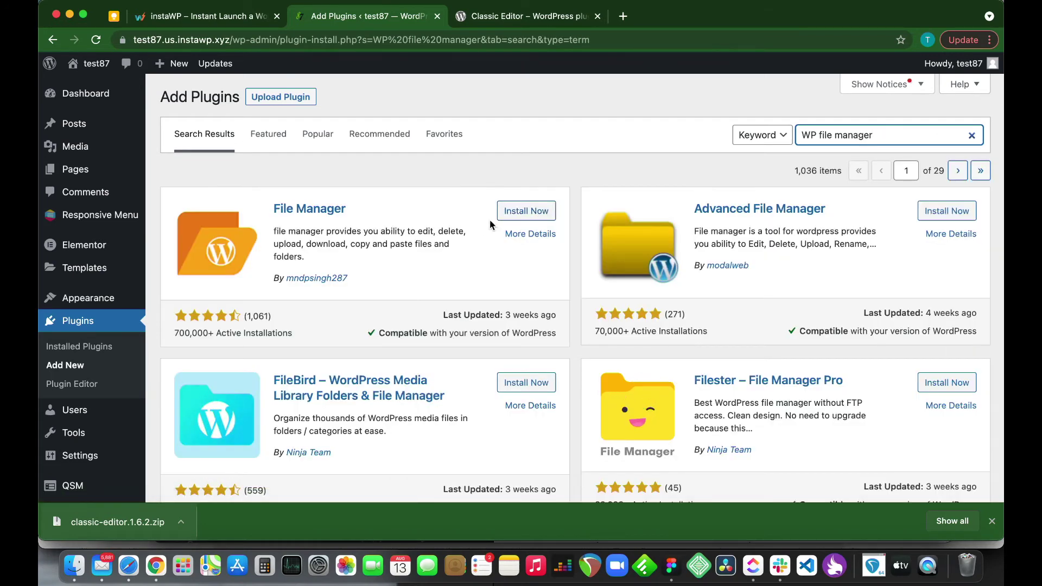
{"action": "left_click", "coordinate": [526, 217]}
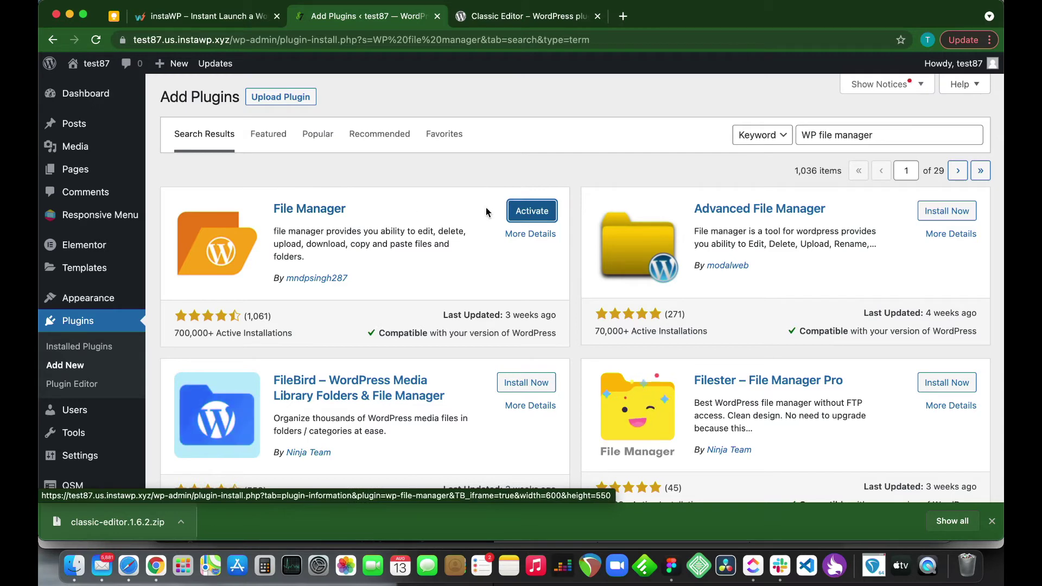
{"action": "left_click", "coordinate": [525, 216]}
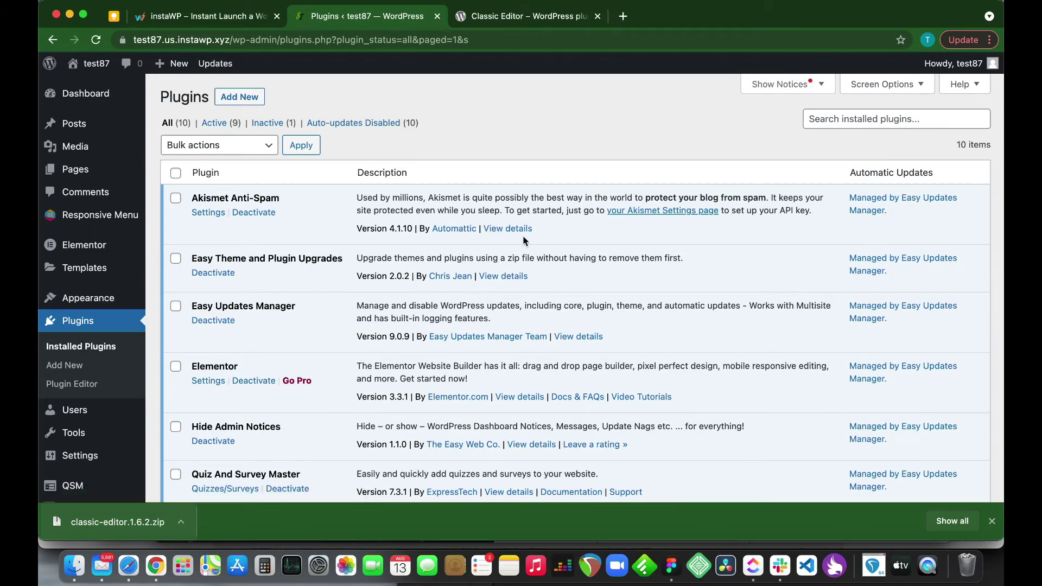
Open WP File Manager and go to the plugins folder inside wp-content of the test87 site
{"action": "scroll", "coordinate": [523, 236], "scroll_direction": "down", "scroll_amount": 2}
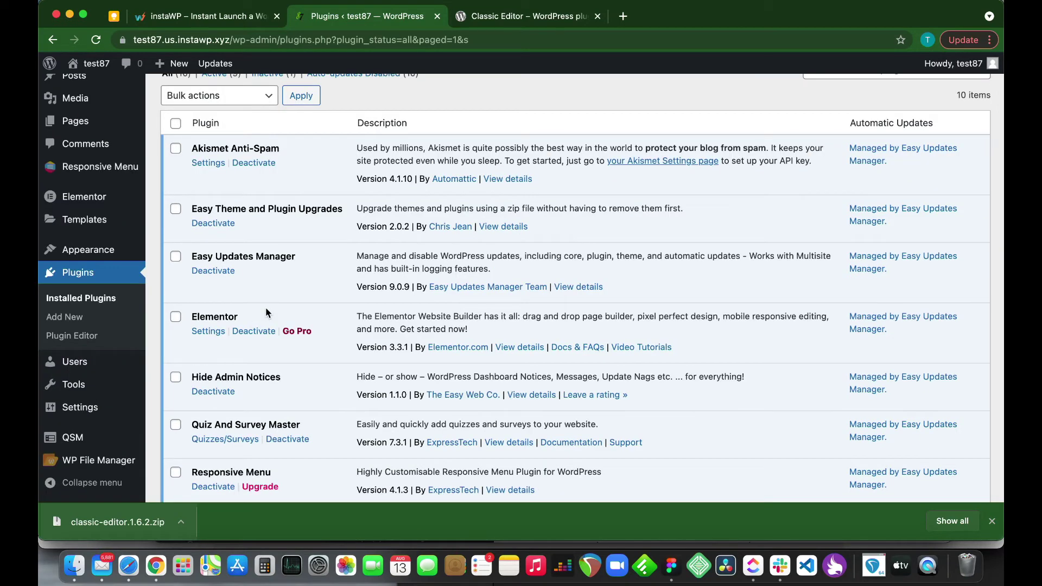
{"action": "left_click", "coordinate": [107, 461]}
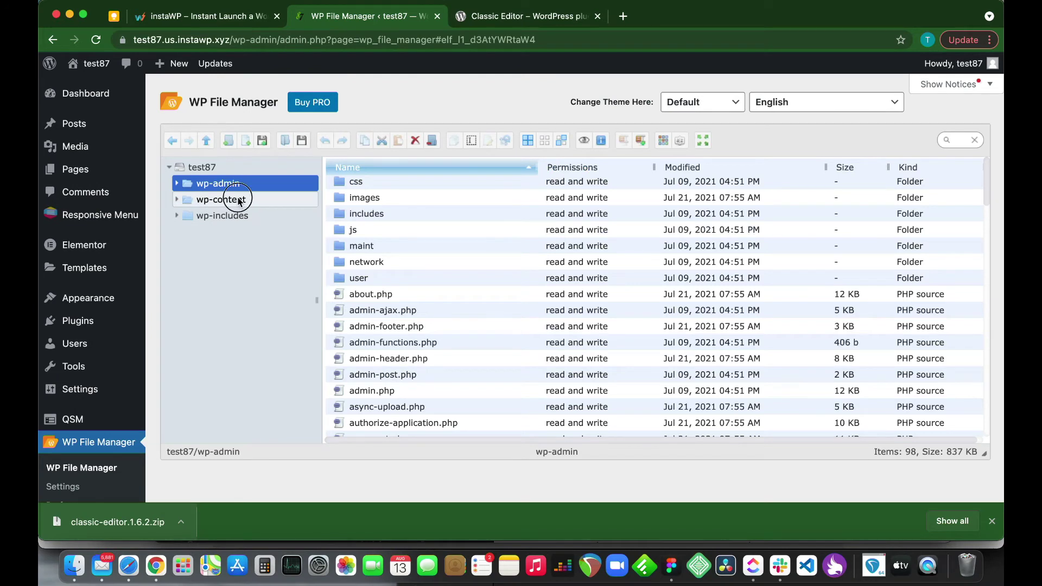
{"action": "left_click", "coordinate": [238, 200]}
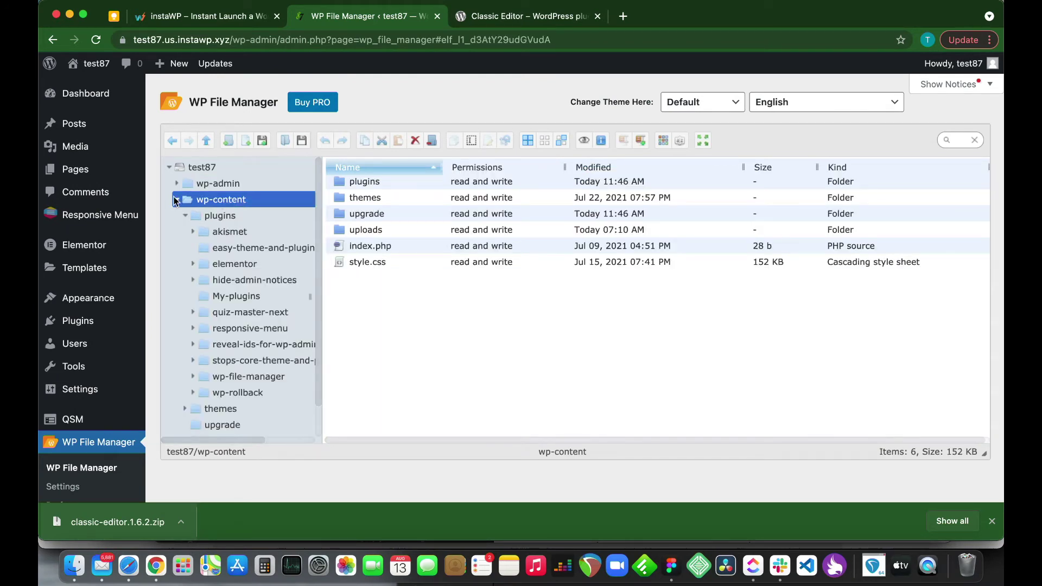
{"action": "left_click", "coordinate": [176, 200]}
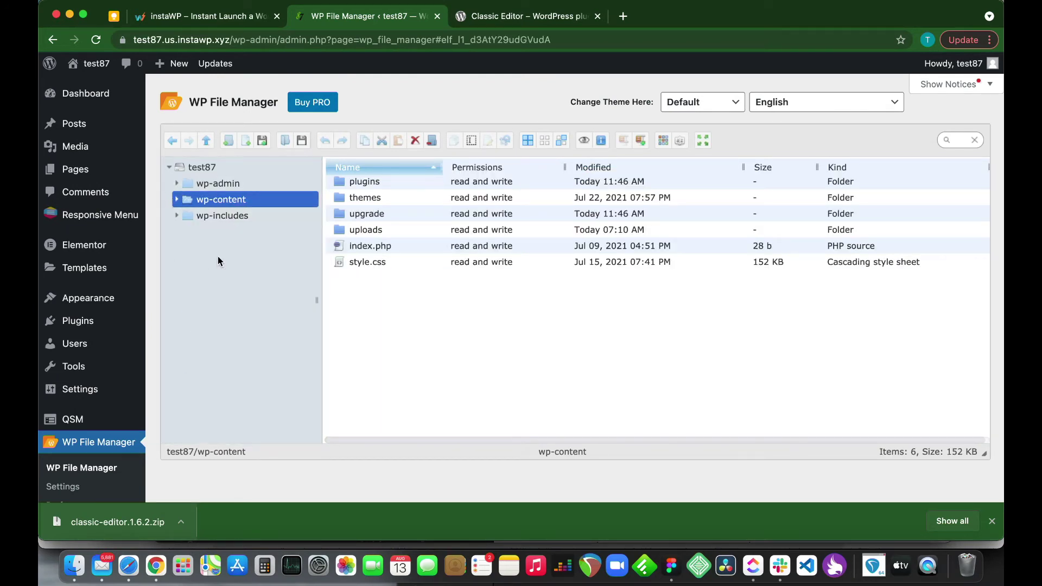
{"action": "left_click", "coordinate": [199, 168]}
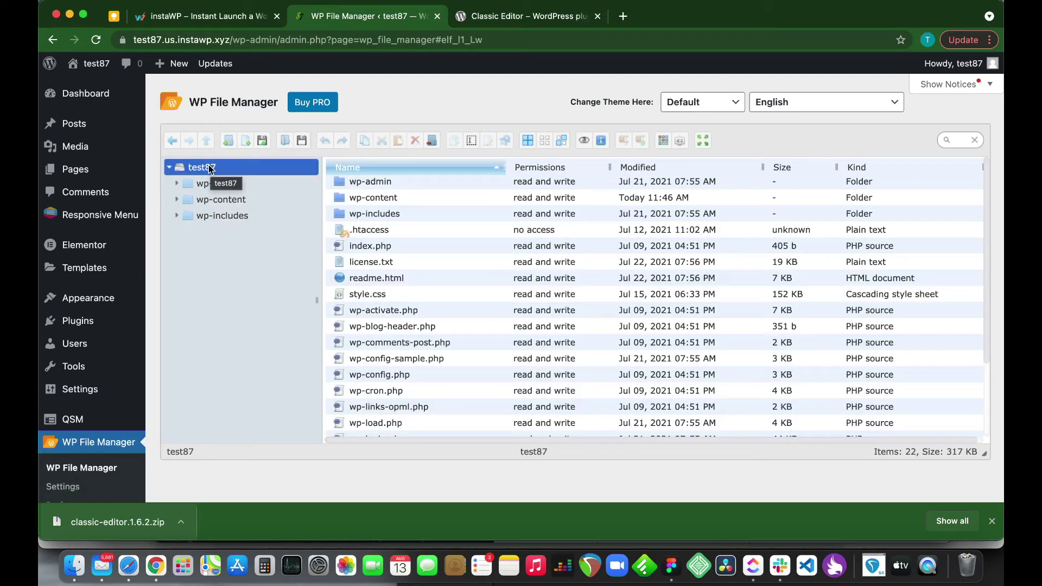
{"action": "left_click", "coordinate": [177, 200]}
{"action": "left_click", "coordinate": [194, 202]}
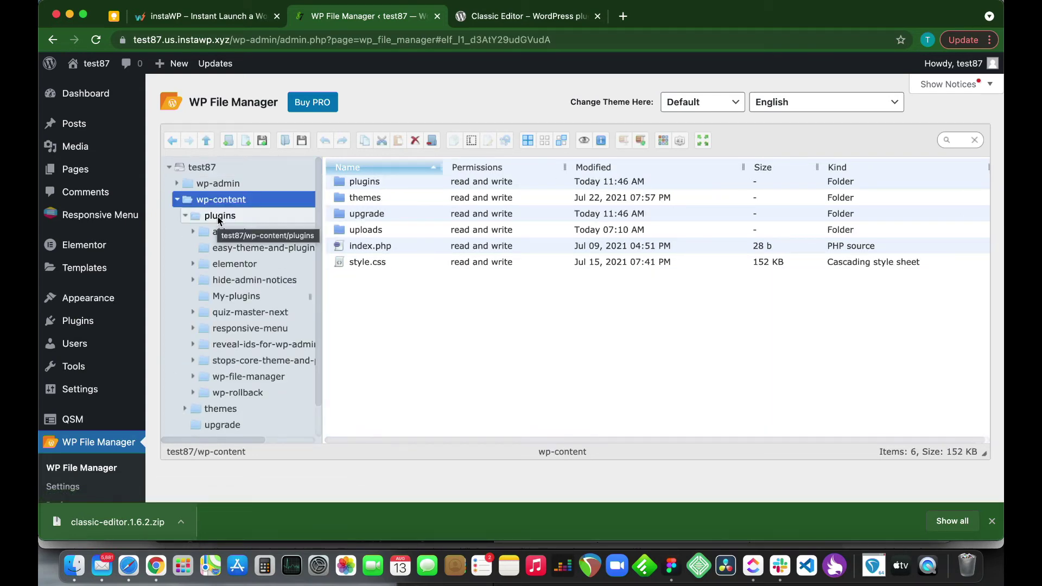
{"action": "left_click", "coordinate": [217, 216]}
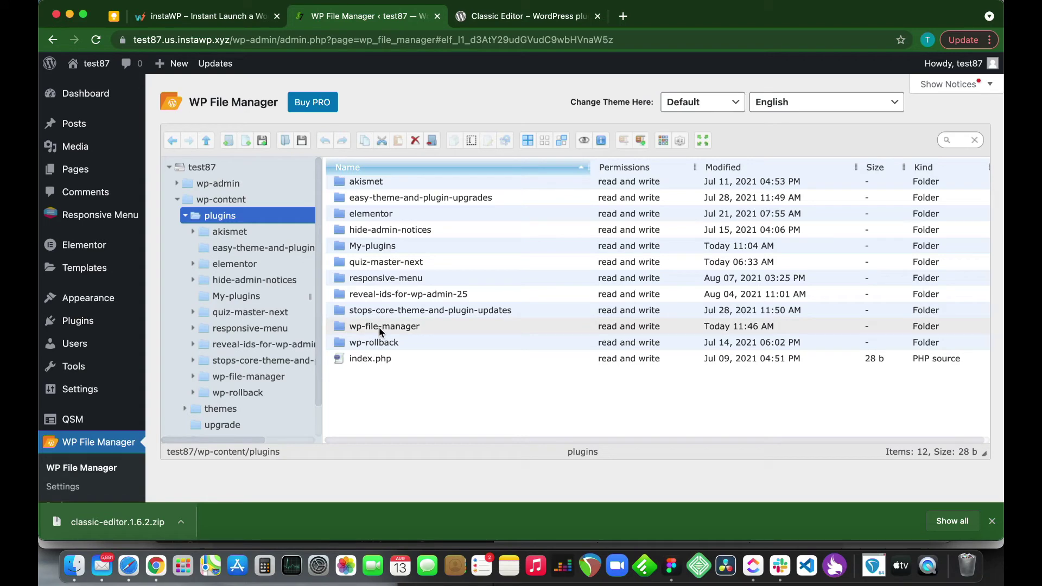
Switch to Finder and extract classic-editor.1.6.2.zip in the local Plugins folder
{"action": "left_click", "coordinate": [75, 565]}
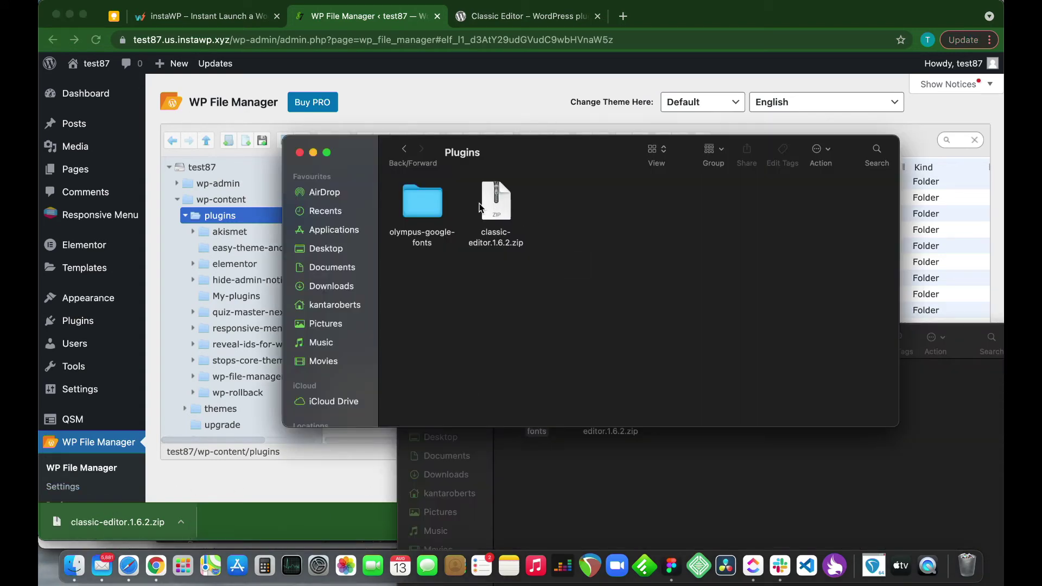
{"action": "left_click", "coordinate": [493, 206]}
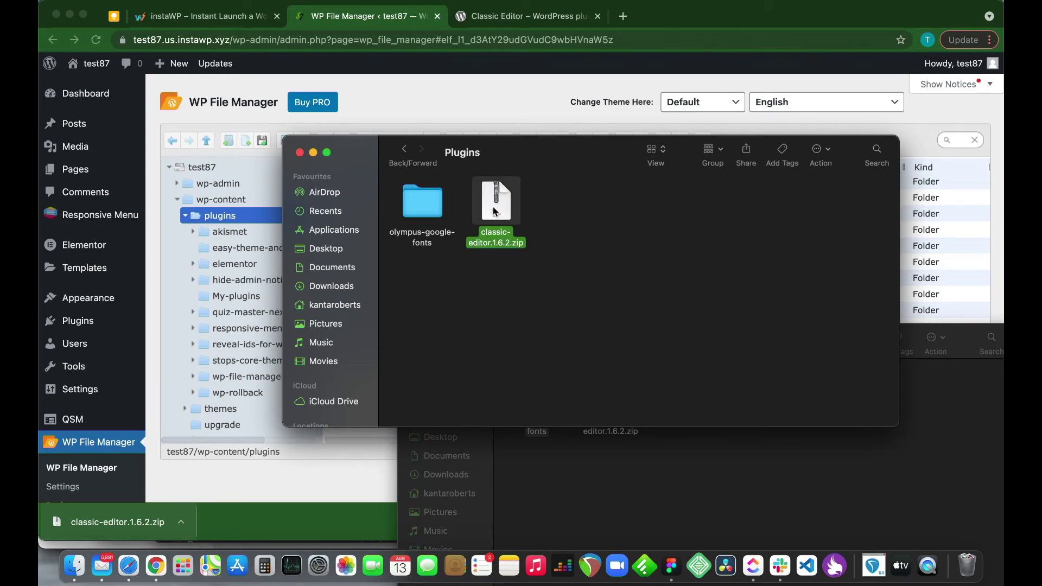
{"action": "right_click", "coordinate": [494, 211]}
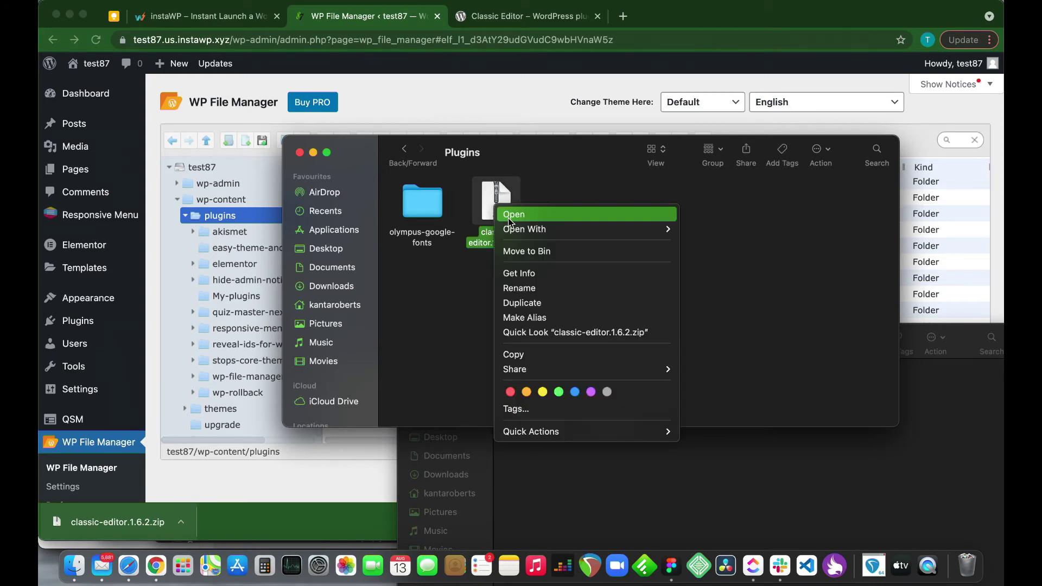
{"action": "double_click", "coordinate": [476, 205]}
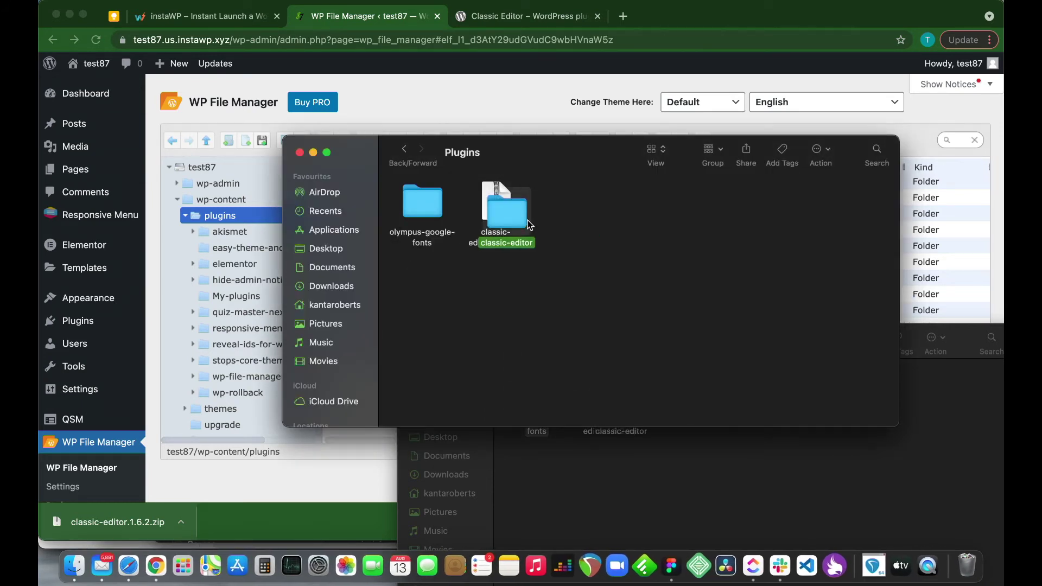
{"action": "left_click", "coordinate": [667, 231]}
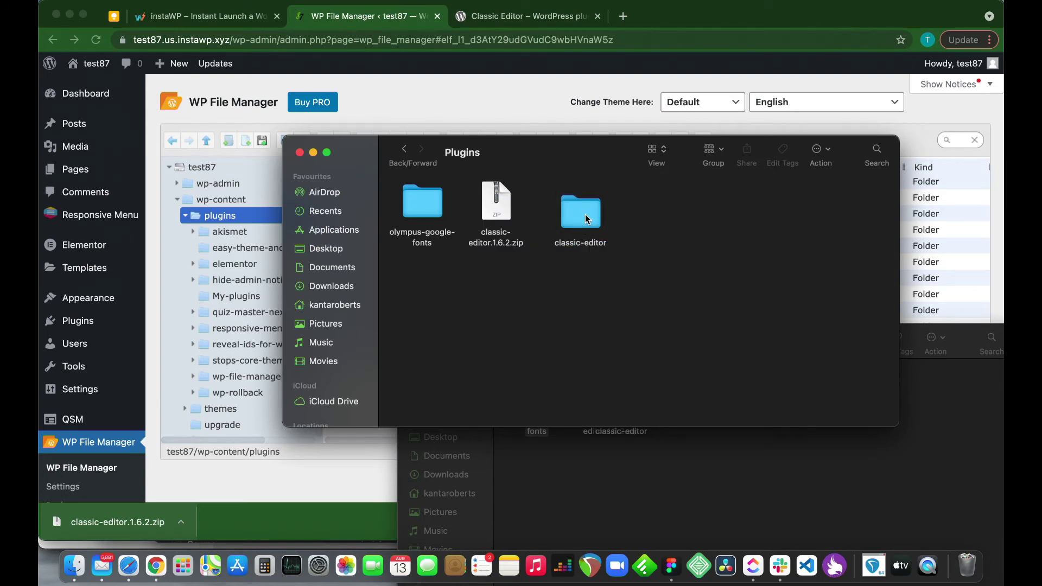
Upload the extracted classic-editor folder from Finder into the site's wp-content/plugins folder in WP File Manager
{"action": "left_click_drag", "start_coordinate": [540, 156], "coordinate": [701, 189]}
{"action": "left_click_drag", "start_coordinate": [757, 228], "coordinate": [352, 380]}
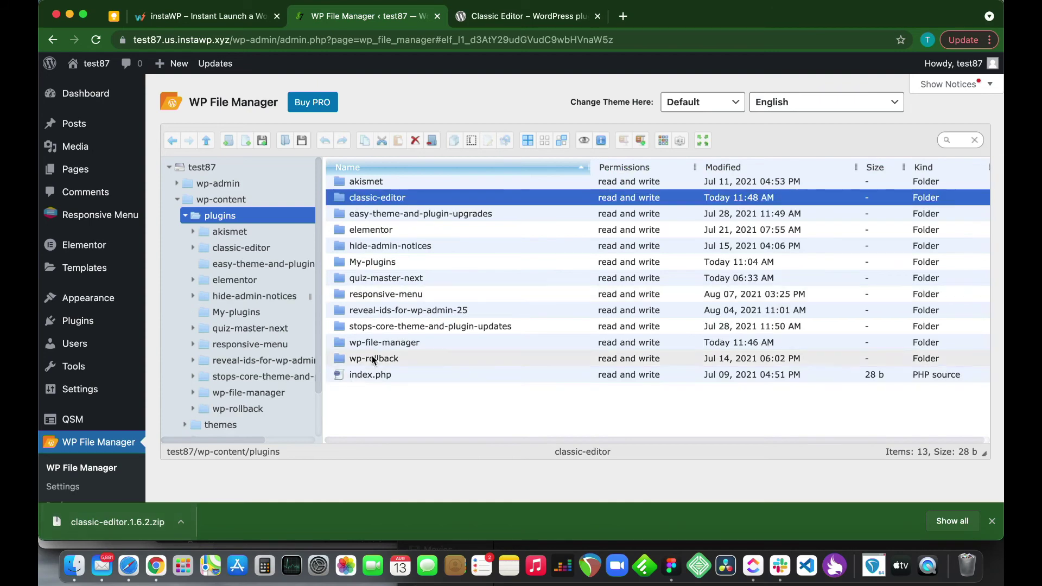
{"action": "left_click", "coordinate": [373, 203]}
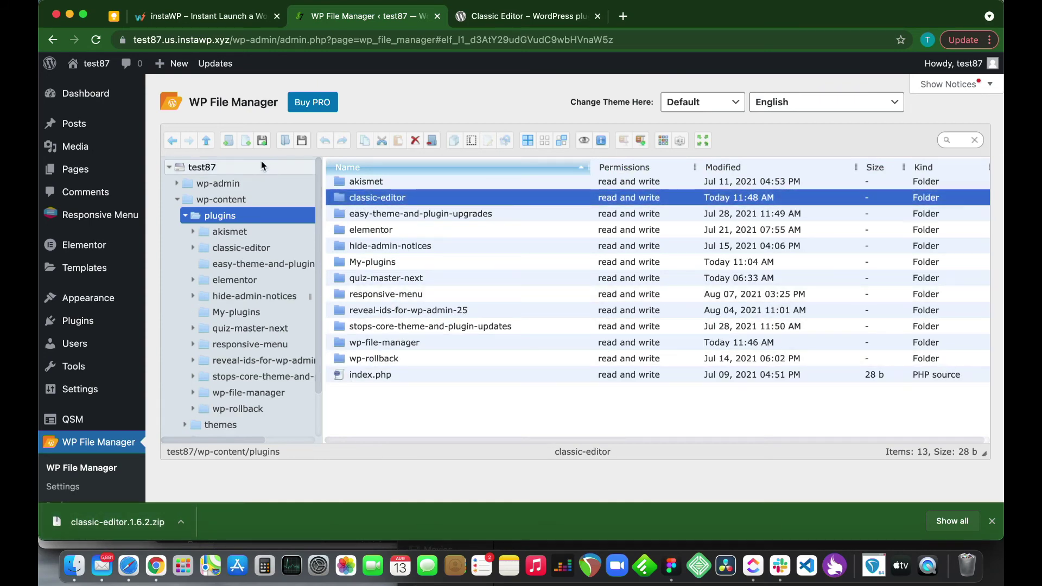
Examine the file manager's upload dialog for the plugins folder and its file chooser, closing both without uploading anything
{"action": "left_click", "coordinate": [206, 141]}
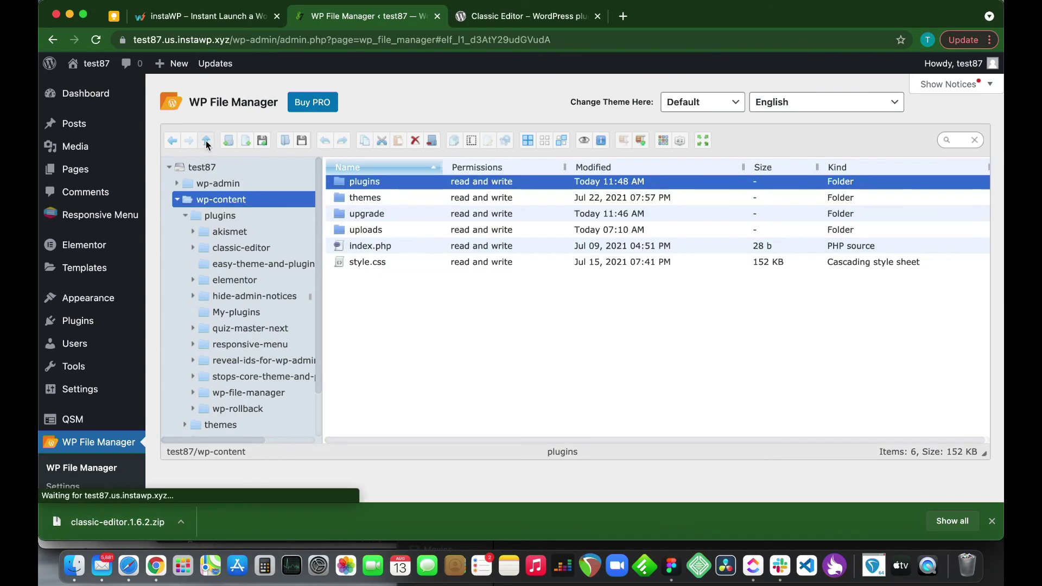
{"action": "left_click", "coordinate": [222, 216]}
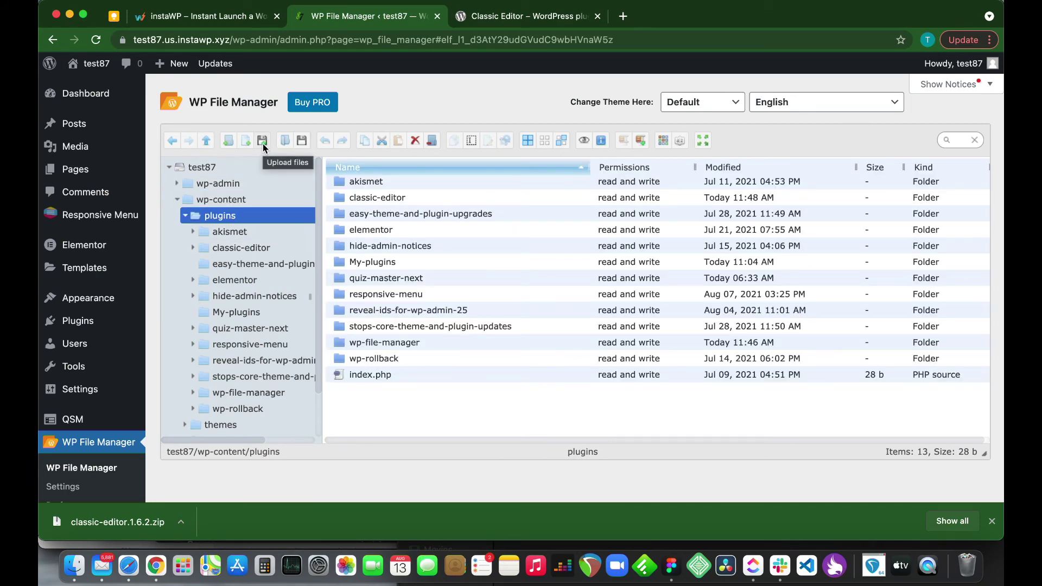
{"action": "left_click", "coordinate": [263, 144]}
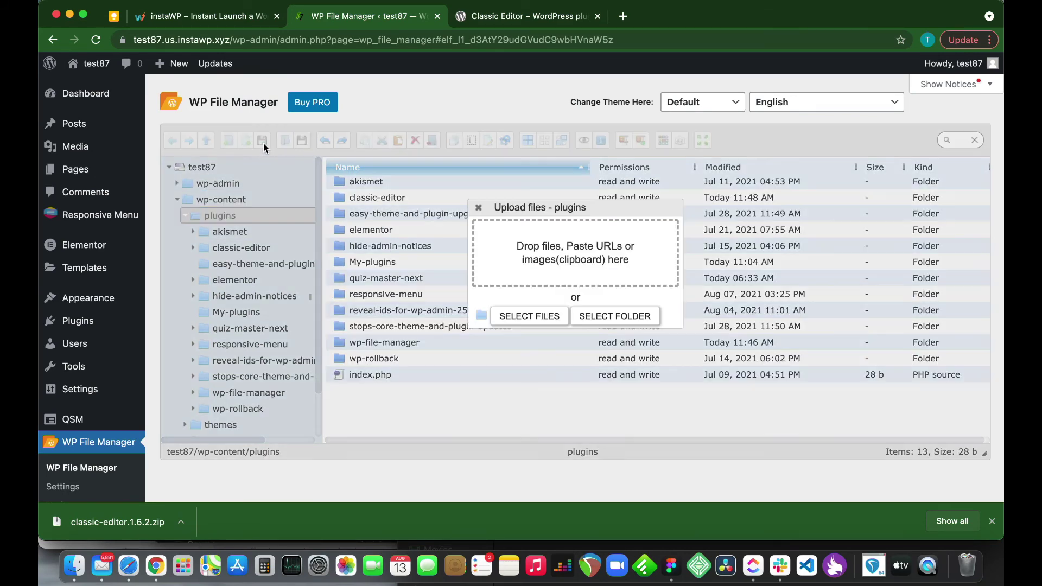
{"action": "left_click", "coordinate": [522, 264]}
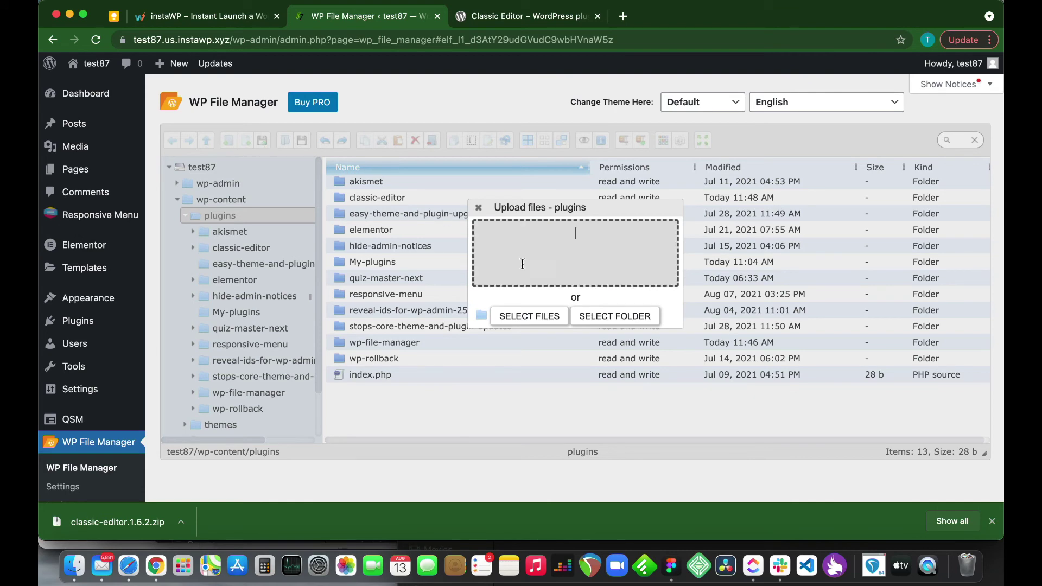
{"action": "left_click", "coordinate": [529, 320]}
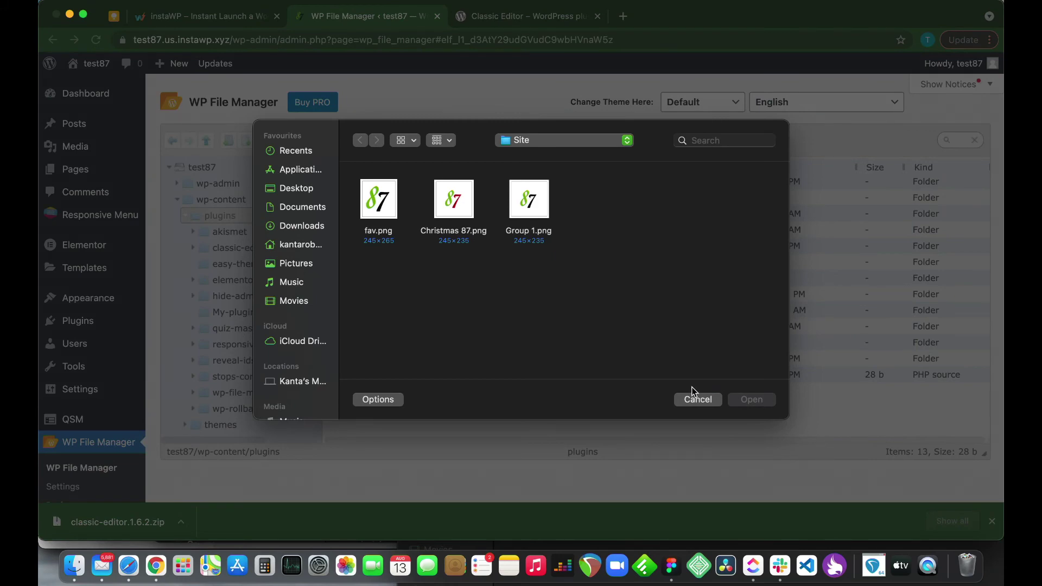
{"action": "left_click", "coordinate": [697, 399]}
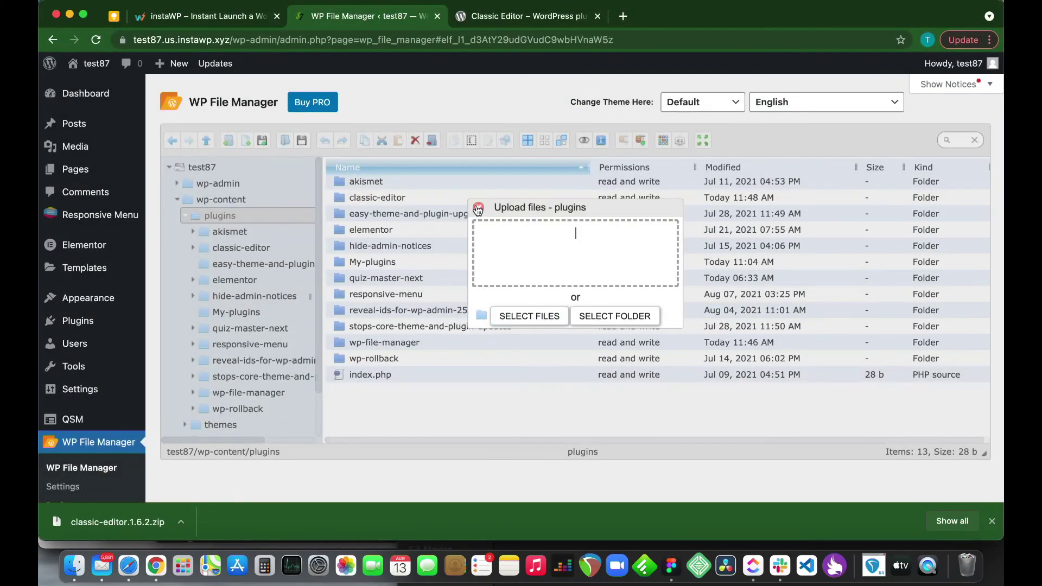
{"action": "left_click", "coordinate": [477, 209]}
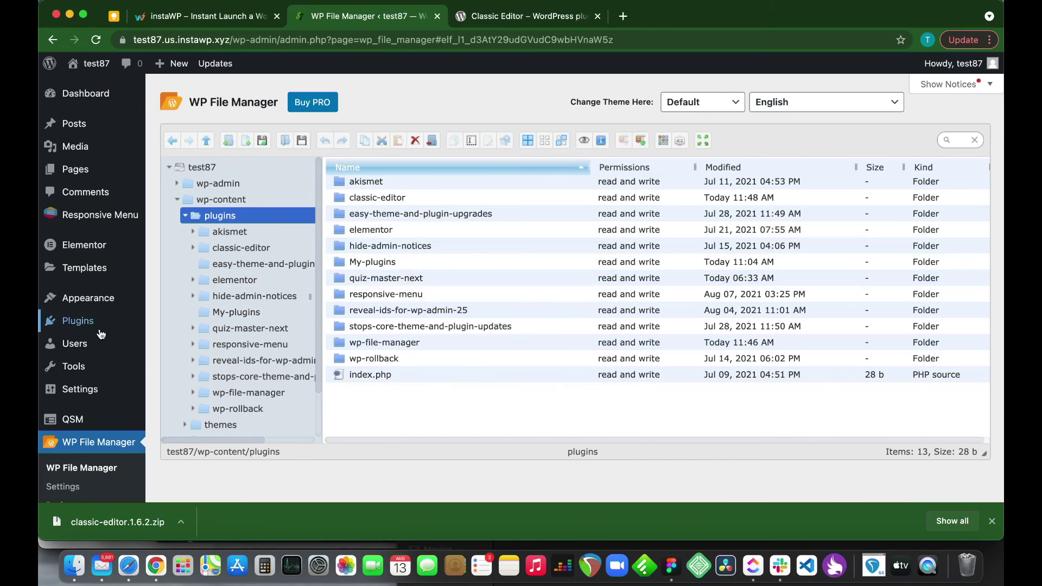
Activate the manually placed Classic Editor plugin from the site's list of installed plugins
{"action": "left_click", "coordinate": [81, 326]}
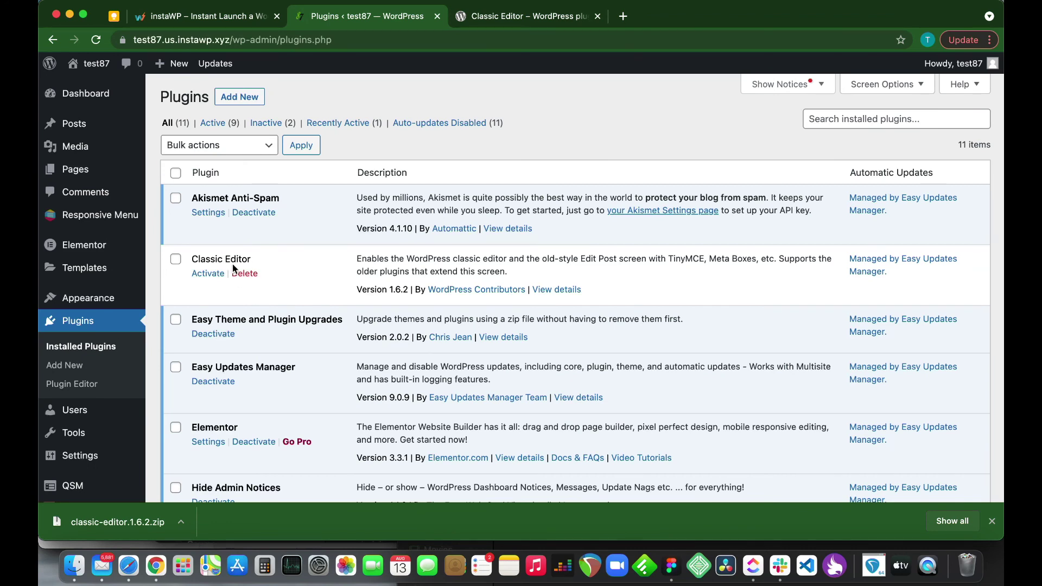
{"action": "left_click", "coordinate": [215, 276]}
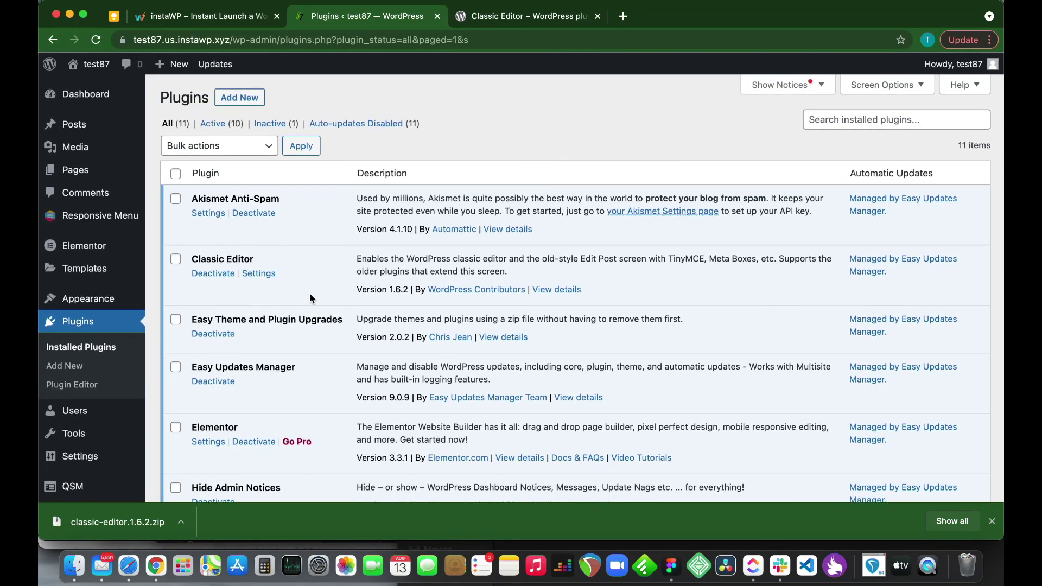
{"action": "scroll", "coordinate": [310, 294], "scroll_direction": "down", "scroll_amount": 1}
{"action": "scroll", "coordinate": [310, 294], "scroll_direction": "up", "scroll_amount": 1}
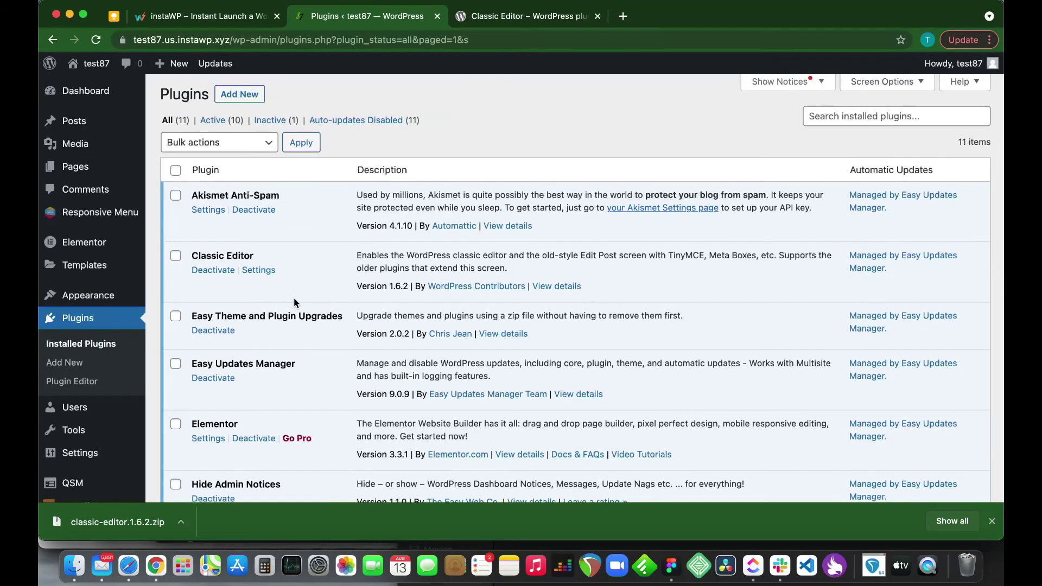
{"action": "scroll", "coordinate": [299, 300], "scroll_direction": "down", "scroll_amount": 1}
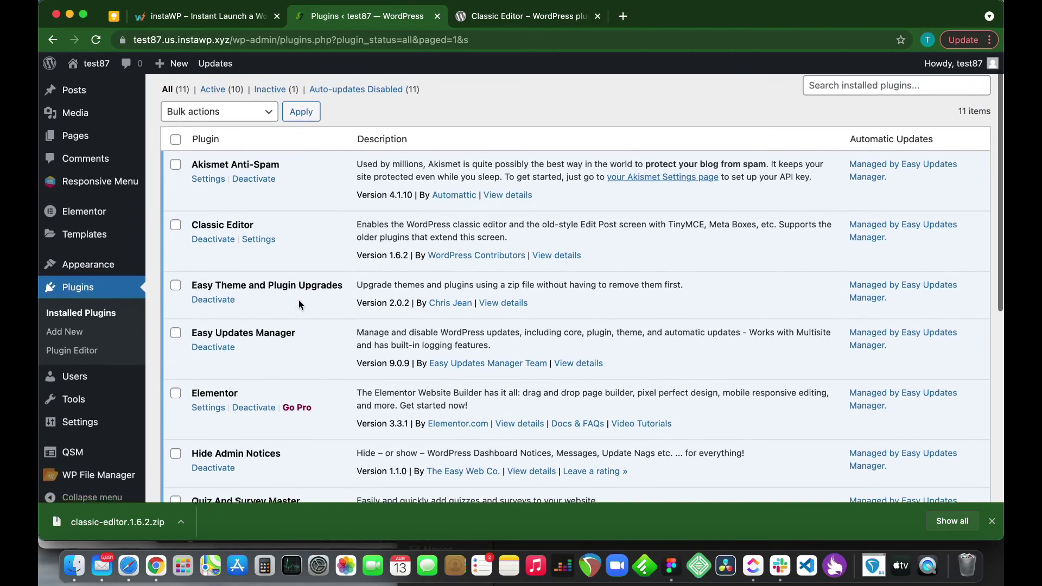
{"action": "scroll", "coordinate": [299, 300], "scroll_direction": "up", "scroll_amount": 1}
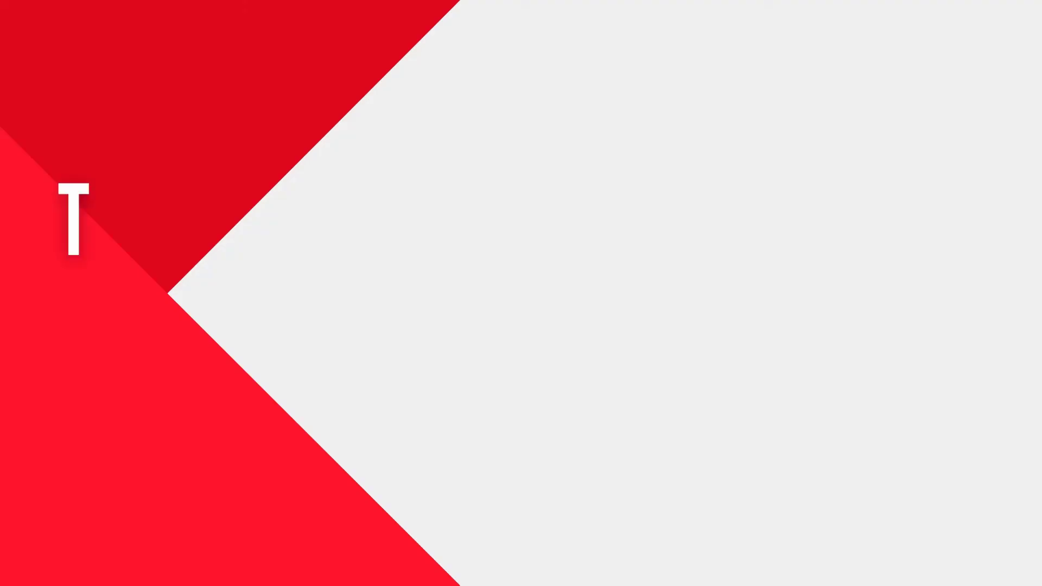